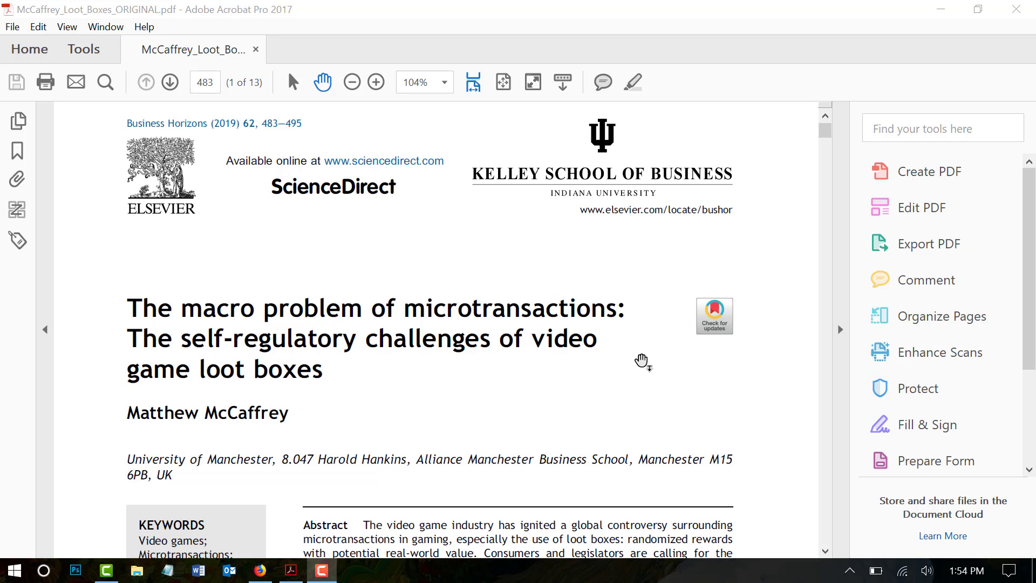
# Step: Check on the first page that the abstract's text can be selected as real text
pyautogui.scroll(-9, 492, 379)
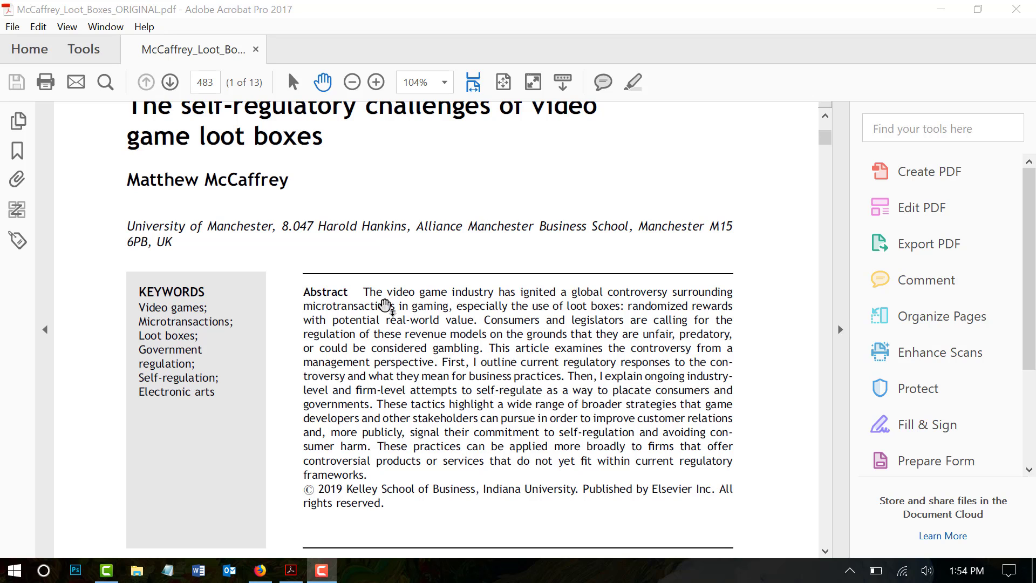
pyautogui.moveTo(363, 290); pyautogui.dragTo(509, 483)
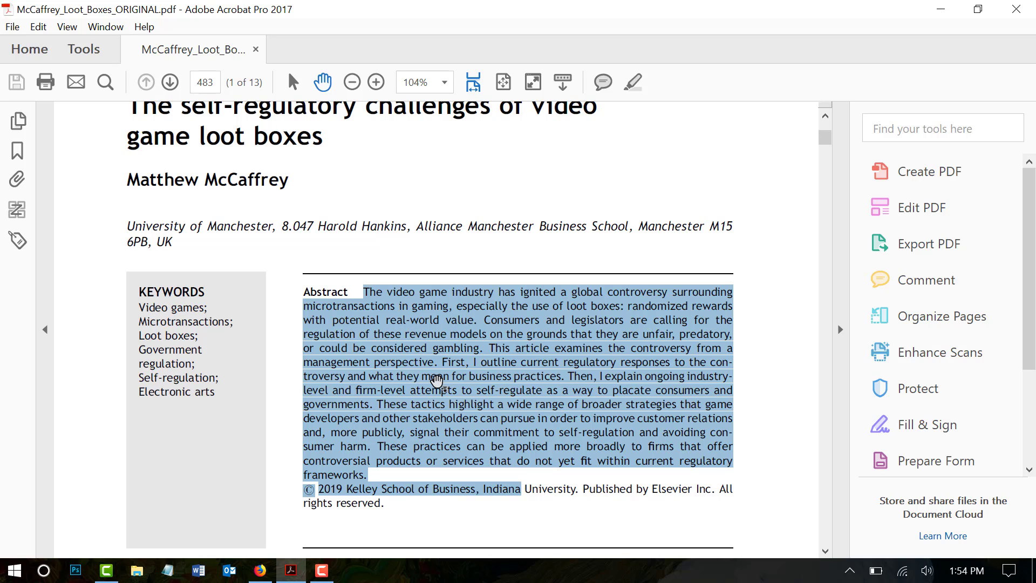
pyautogui.click(329, 244)
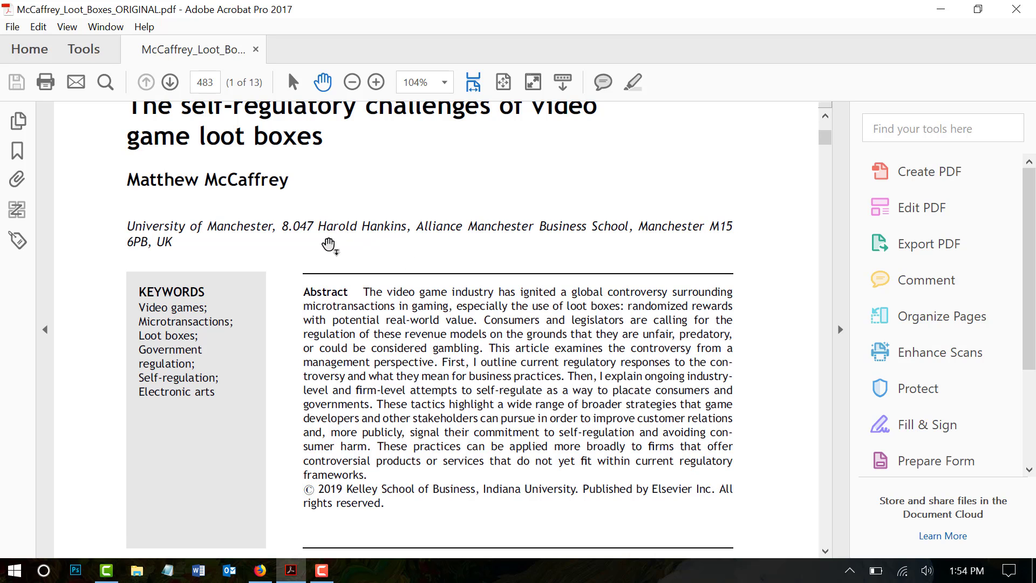
pyautogui.scroll(1, 331, 247)
pyautogui.scroll(-8, 419, 284)
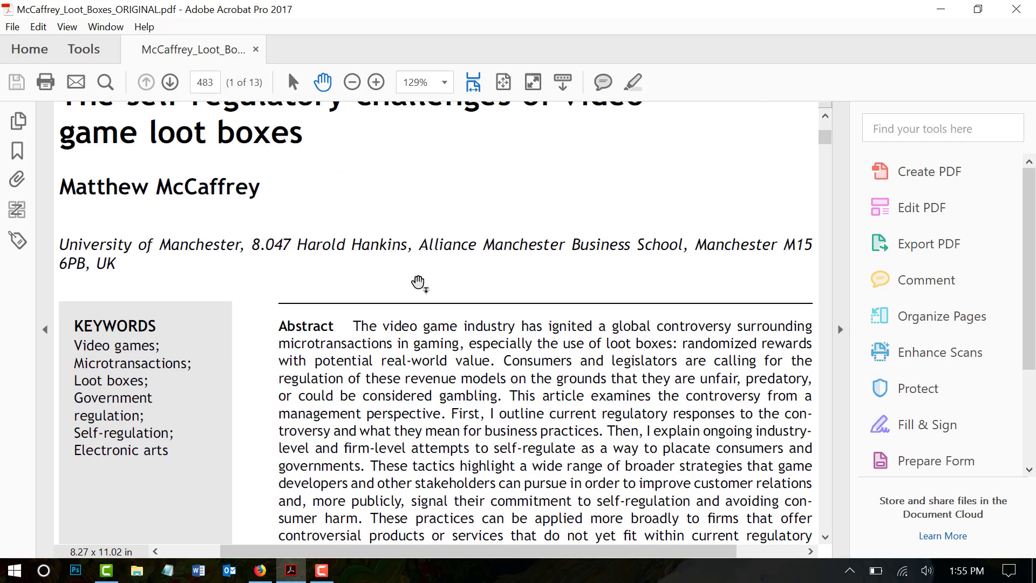
pyautogui.click(352, 82)
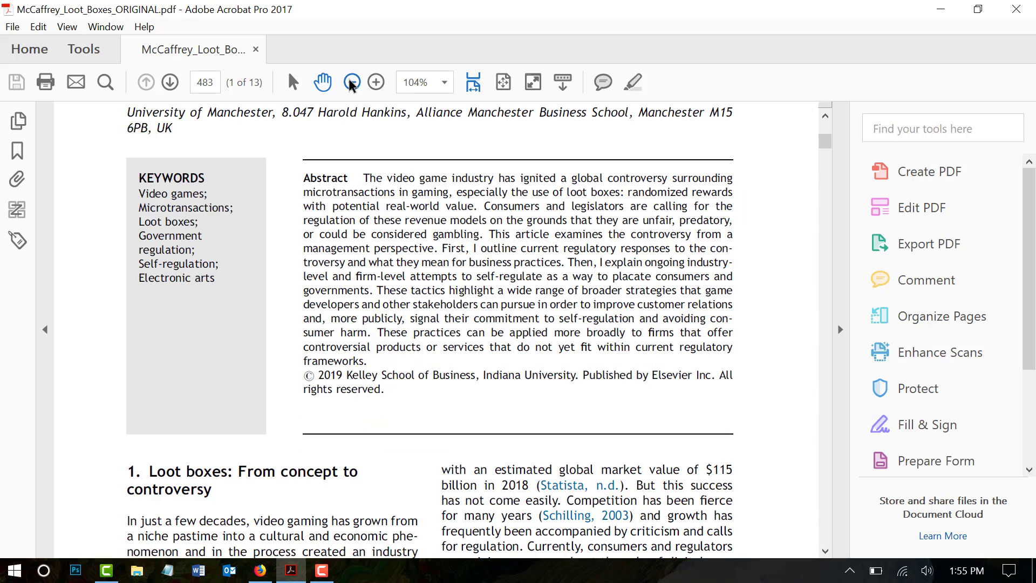
pyautogui.scroll(2, 586, 309)
pyautogui.scroll(5, 585, 310)
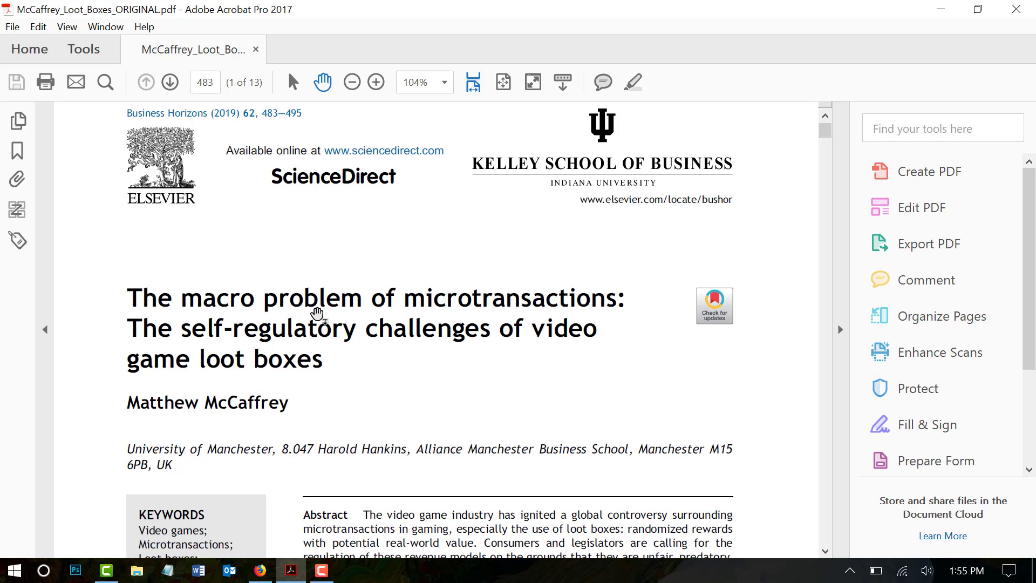
# Step: Open the document properties and check the title in the description
pyautogui.click(12, 28)
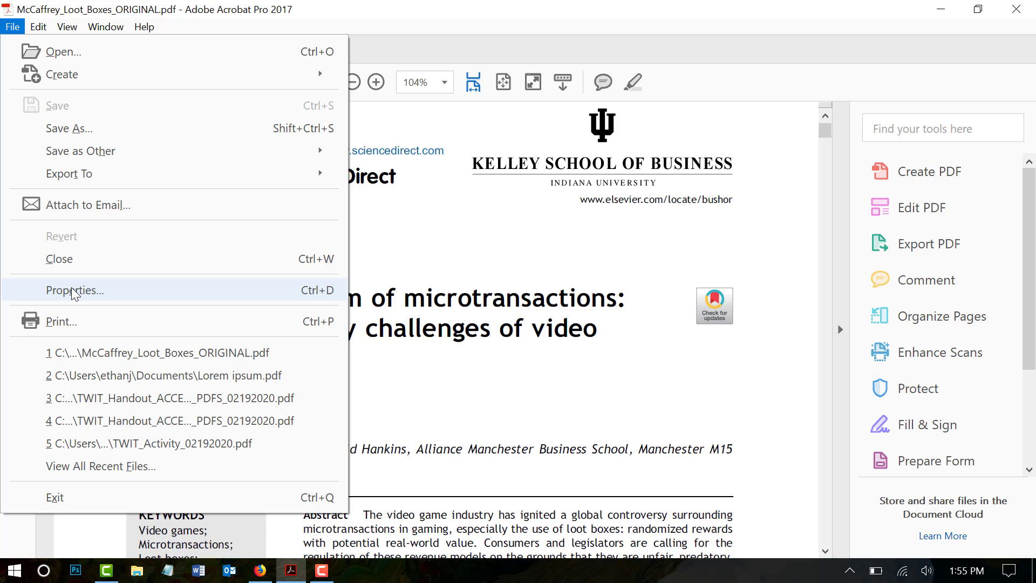
pyautogui.click(74, 292)
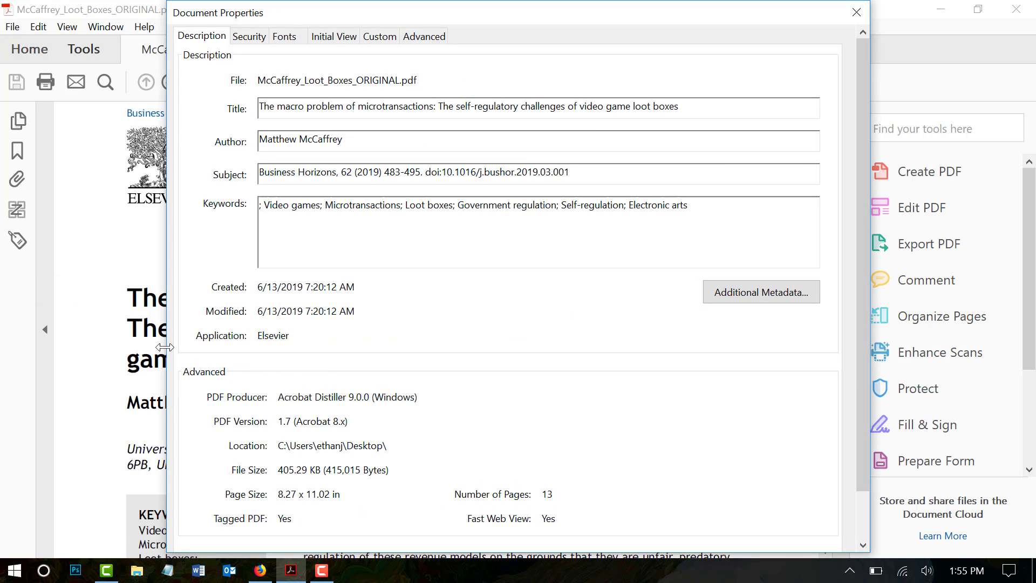
pyautogui.moveTo(689, 108); pyautogui.dragTo(247, 107)
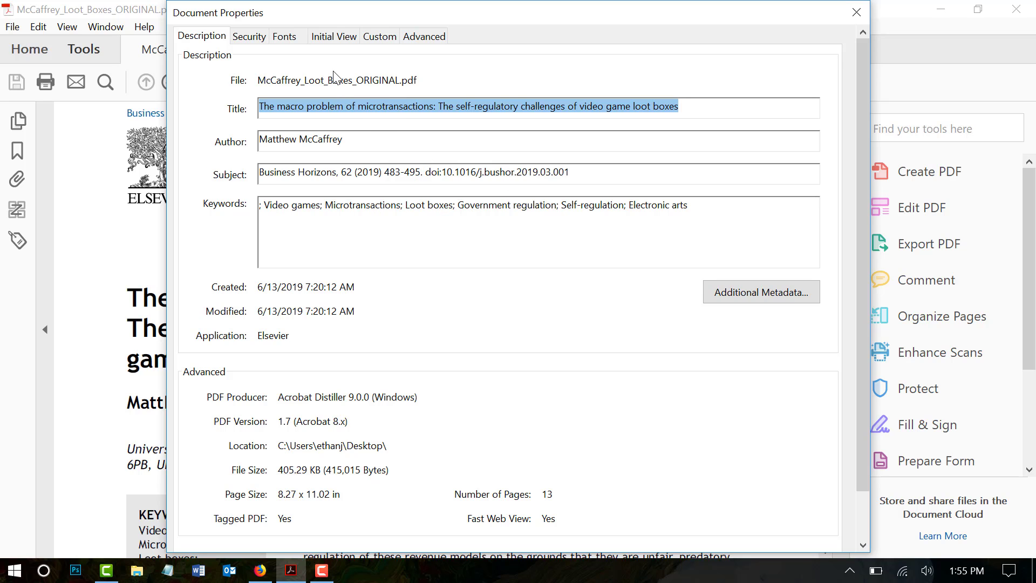
# Step: Check the reading language setting in the advanced document properties, including its English option, and close the properties
pyautogui.click(422, 44)
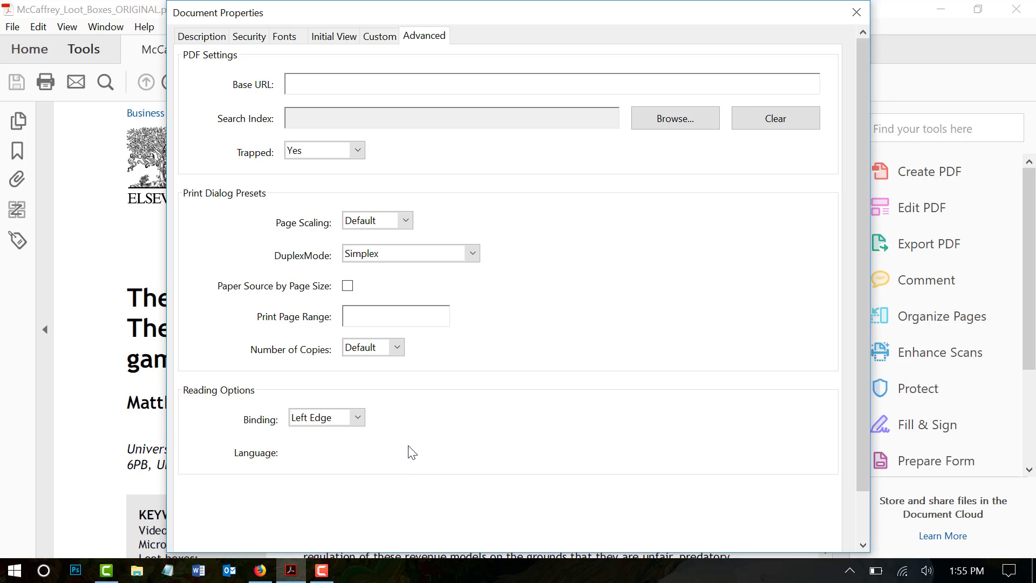
pyautogui.click(412, 453)
pyautogui.scroll(1, 338, 324)
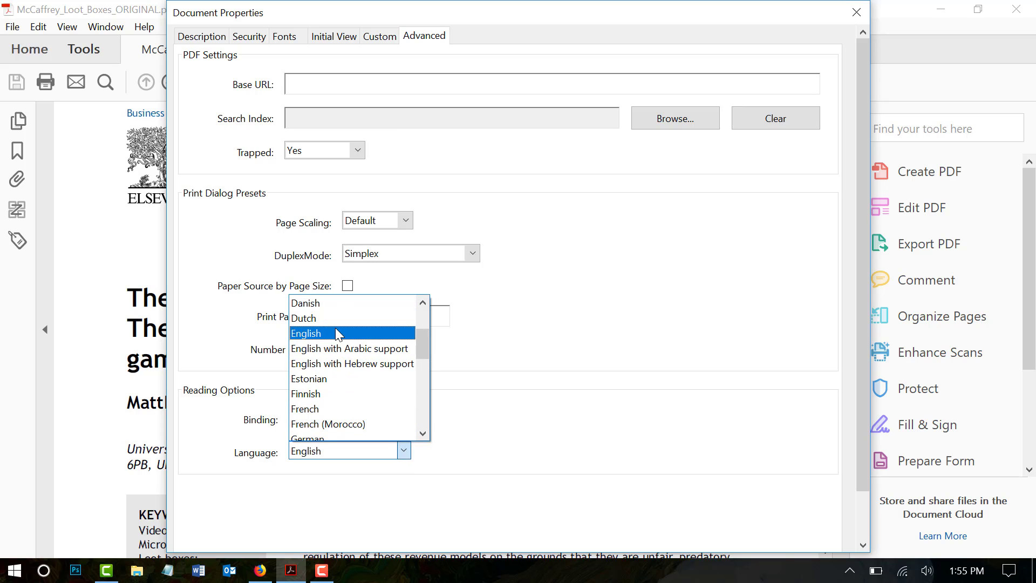
pyautogui.click(335, 328)
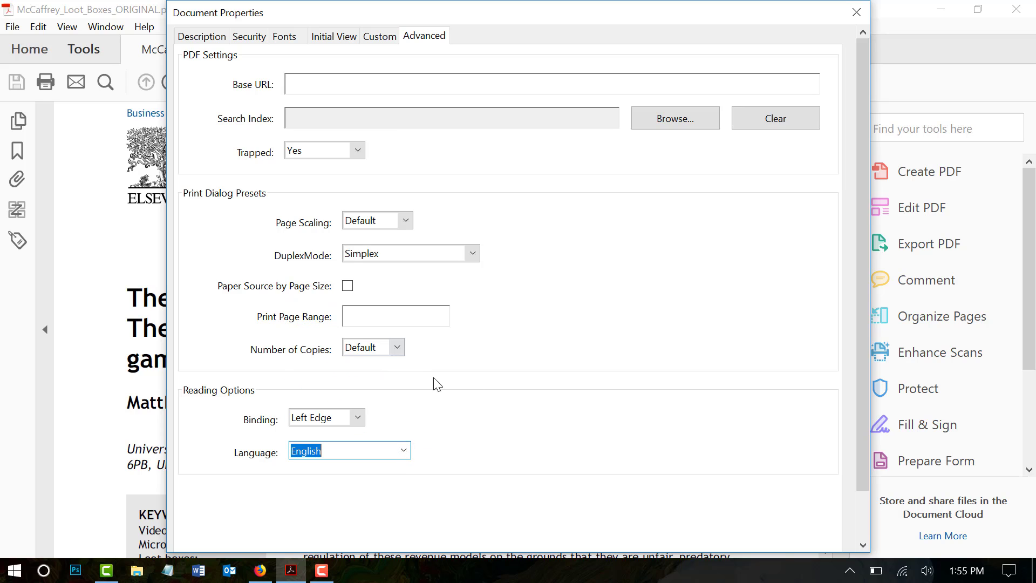
pyautogui.click(856, 12)
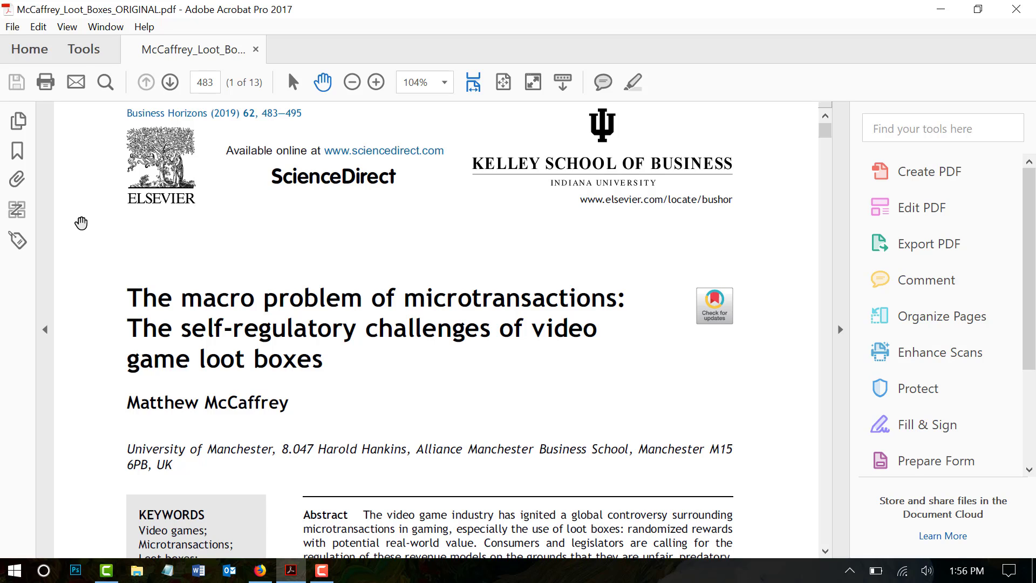
# Step: Start the Action Wizard's Make Accessible action on the open PDF, leaving the title, subject, author and keywords as they are
pyautogui.click(82, 56)
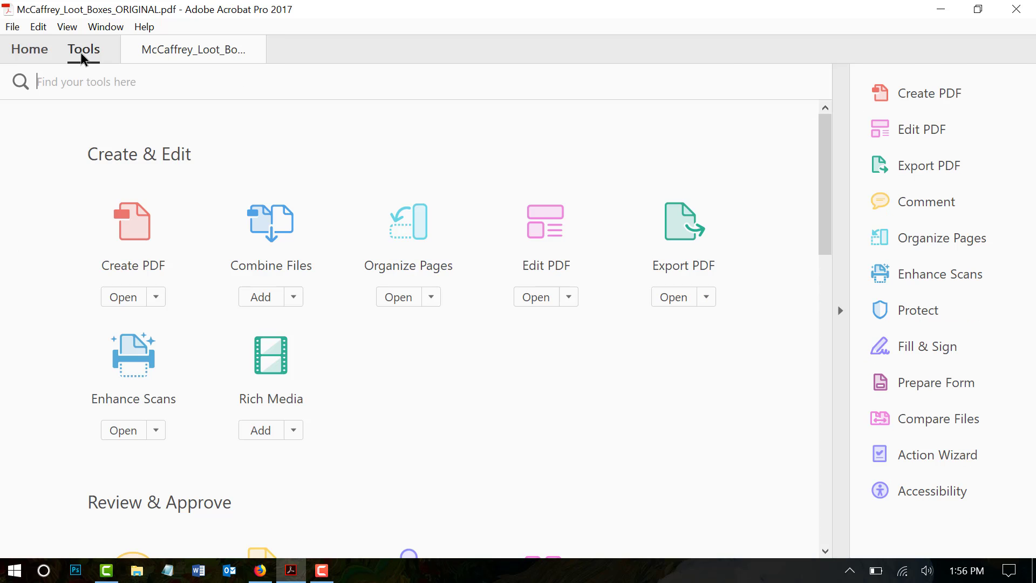
pyautogui.scroll(-8, 382, 365)
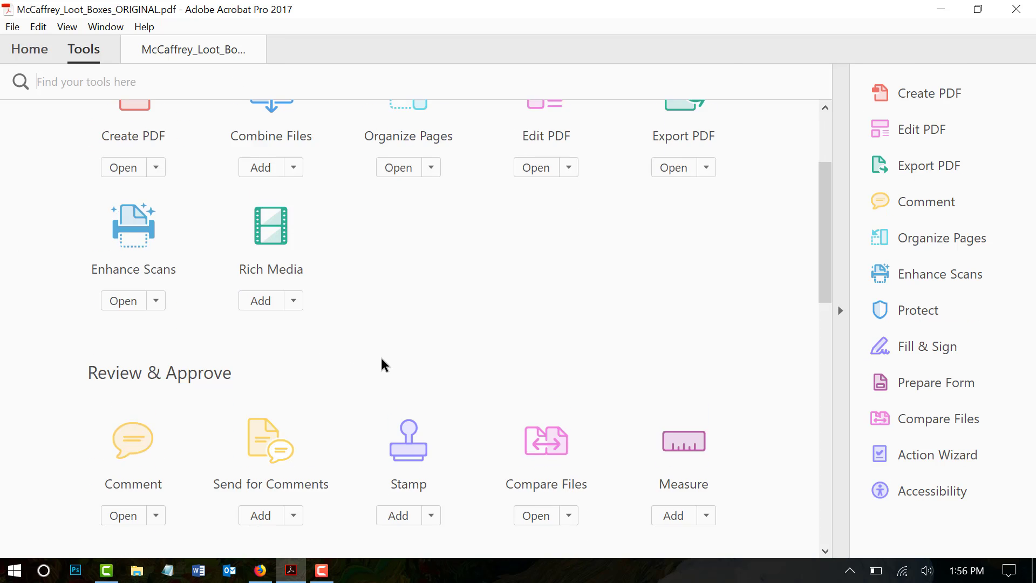
pyautogui.scroll(-6, 382, 365)
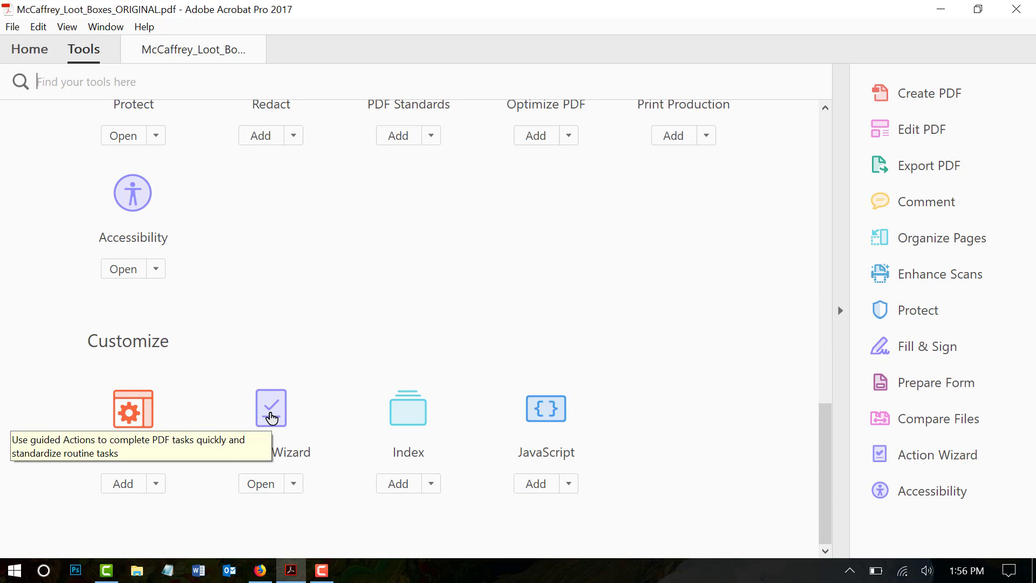
pyautogui.click(271, 417)
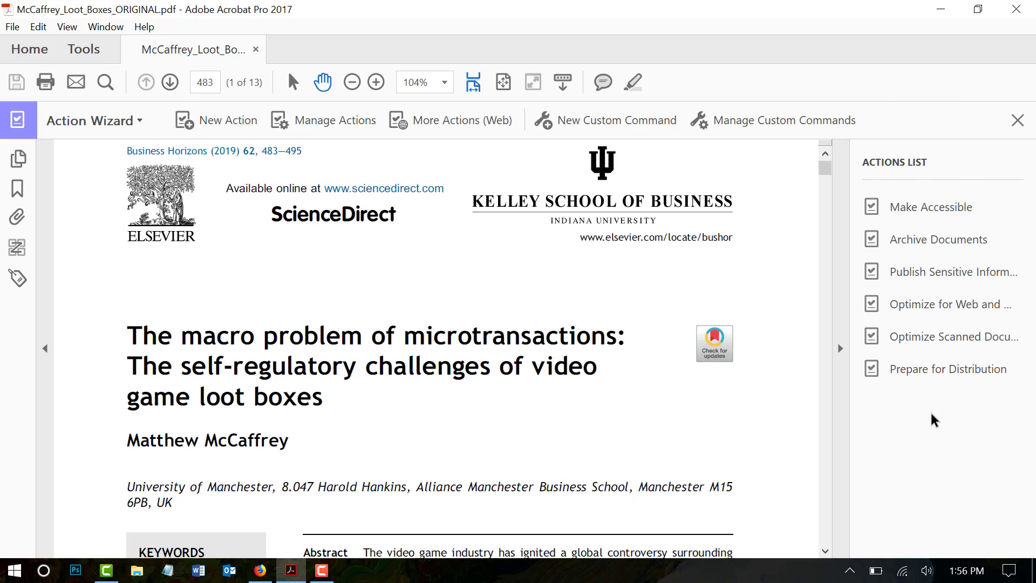
pyautogui.click(930, 211)
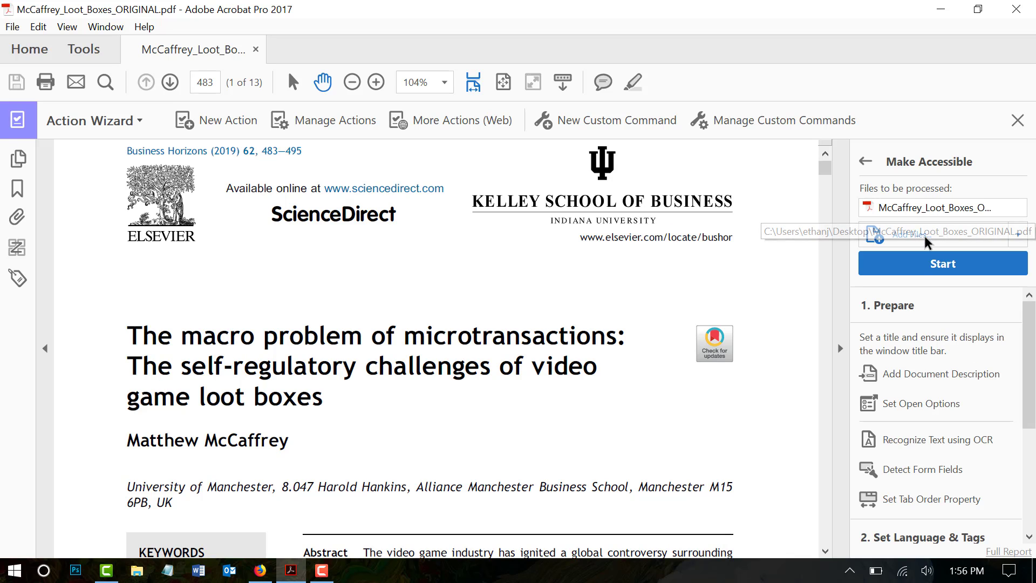
pyautogui.click(929, 266)
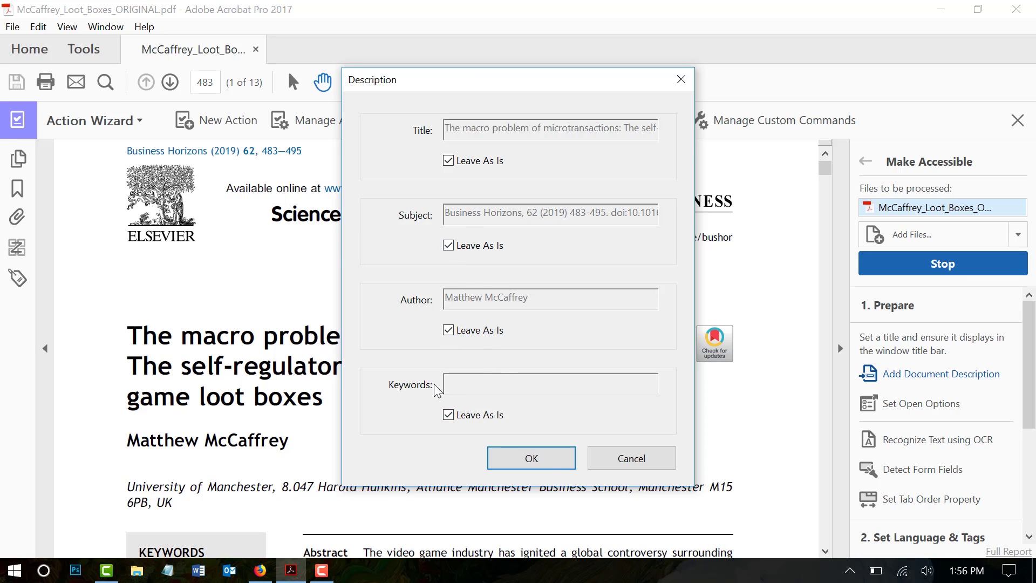
pyautogui.click(547, 463)
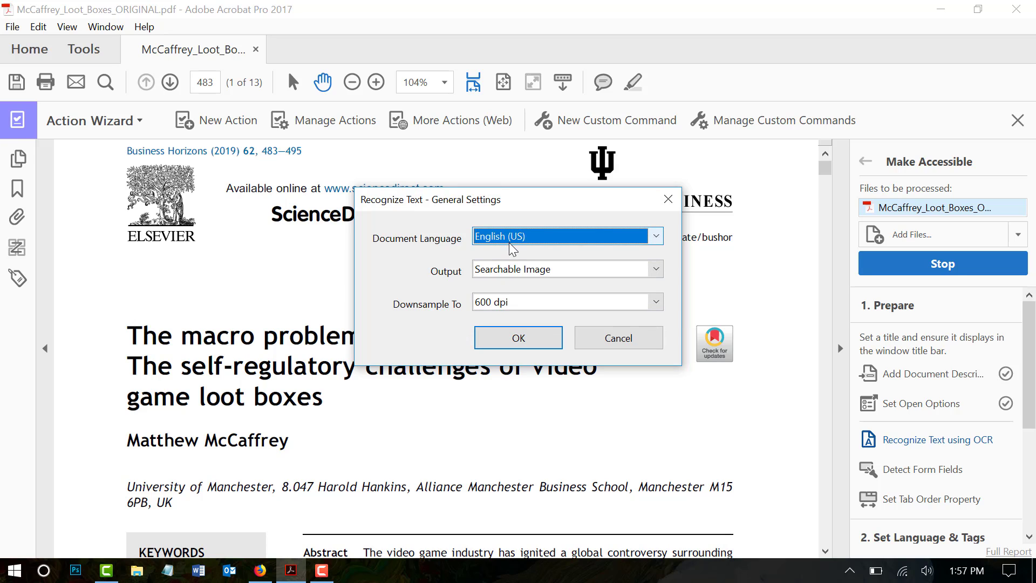
# Step: Run text recognition with English (US) as the language, Searchable Image output and downsampling to 600 dpi
pyautogui.click(500, 302)
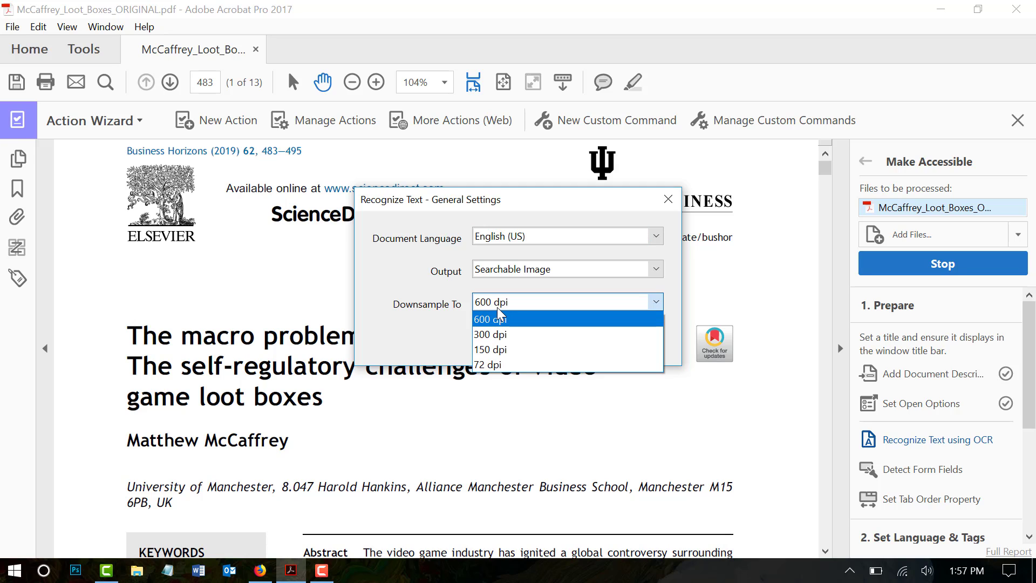
pyautogui.click(498, 310)
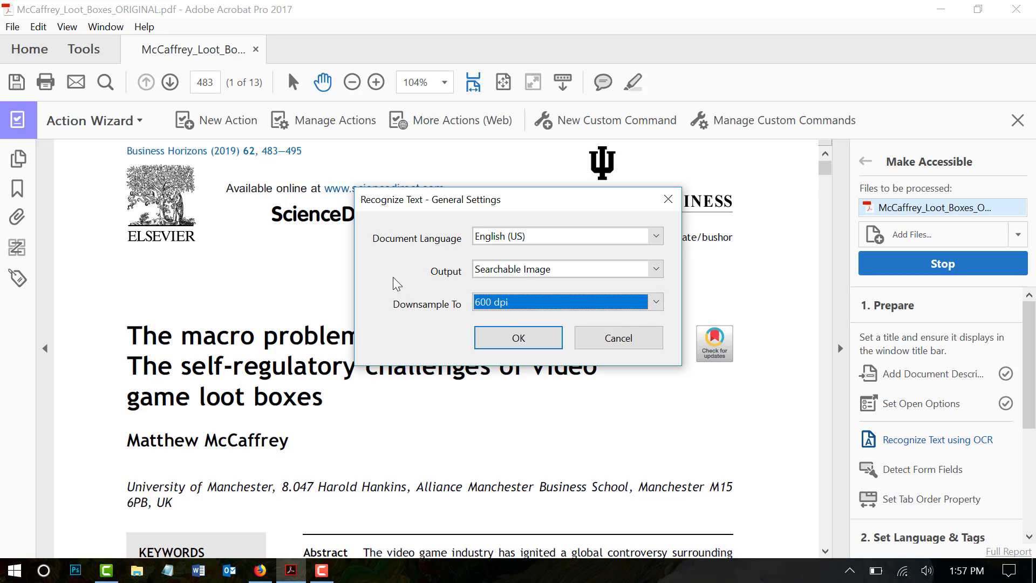
pyautogui.click(522, 271)
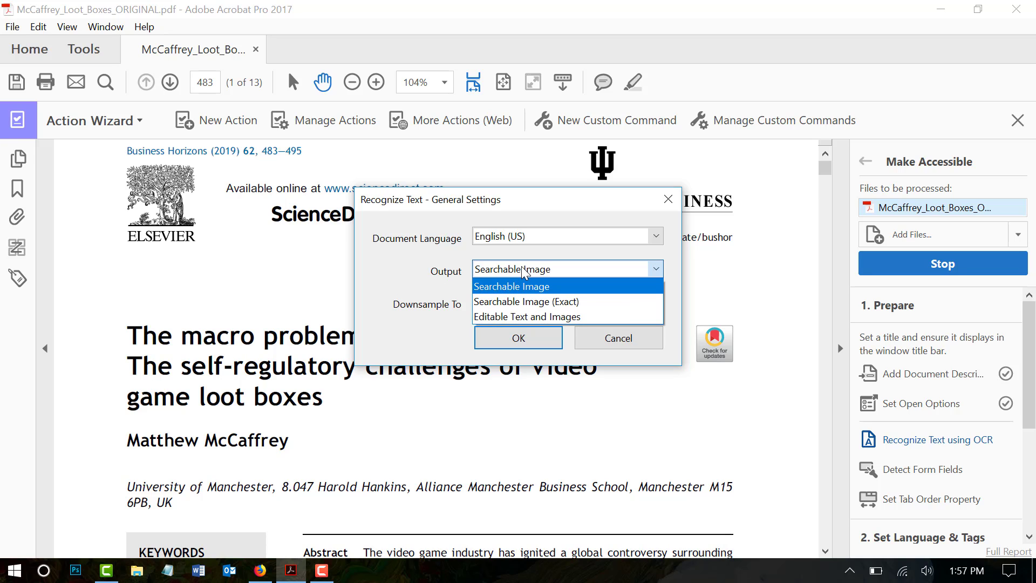
pyautogui.click(522, 269)
pyautogui.click(502, 335)
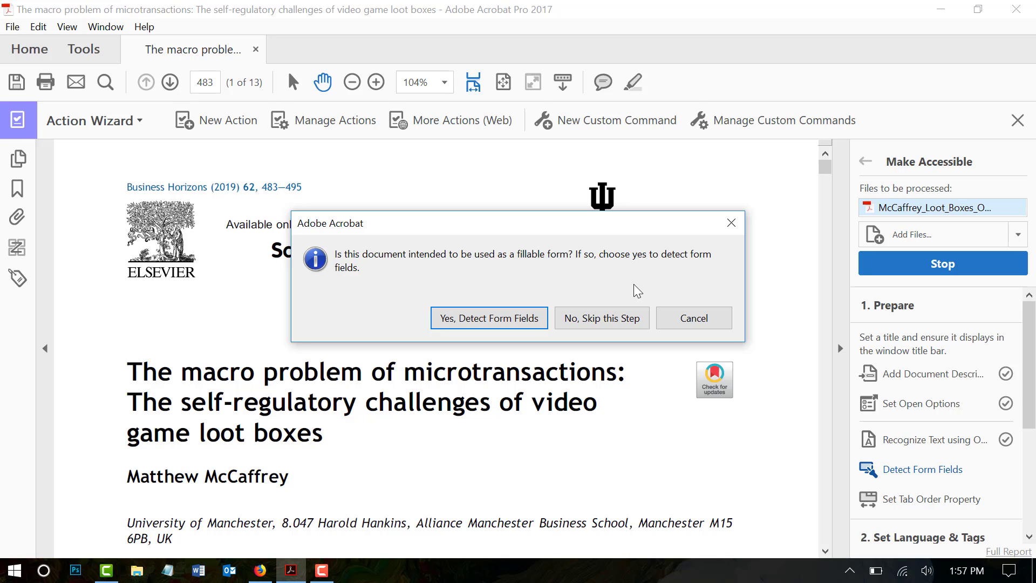
# Step: Skip form field detection and set the reading language to English
pyautogui.click(606, 316)
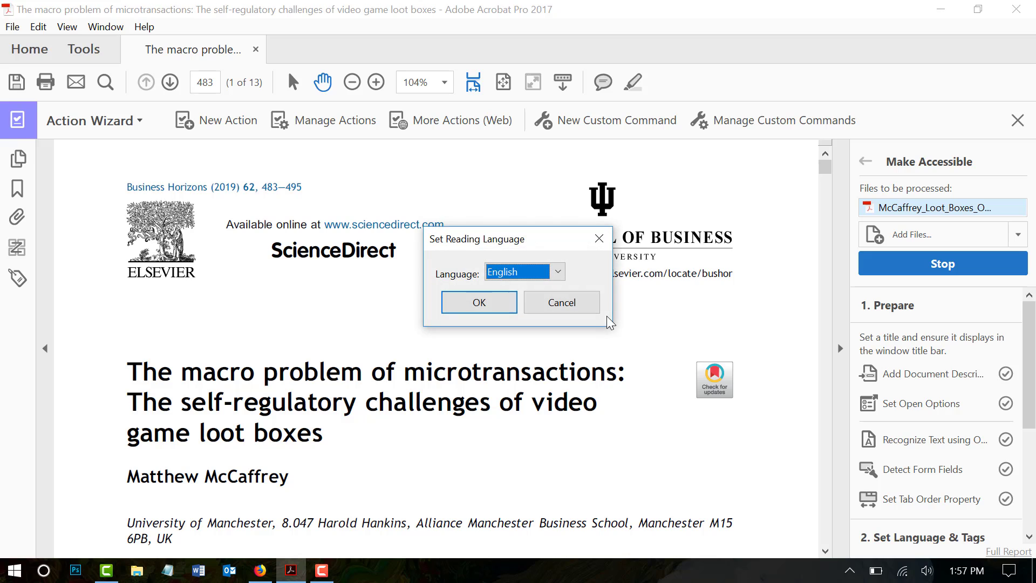
pyautogui.click(485, 302)
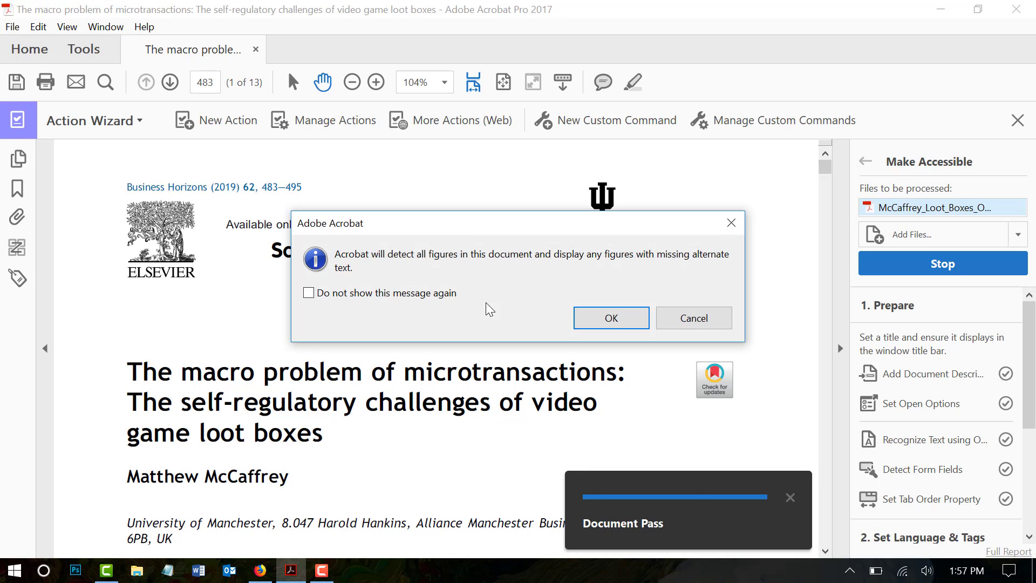
# Step: Detect figures with missing alternate text and mark images 1 through 4 as decorative figures
pyautogui.click(617, 322)
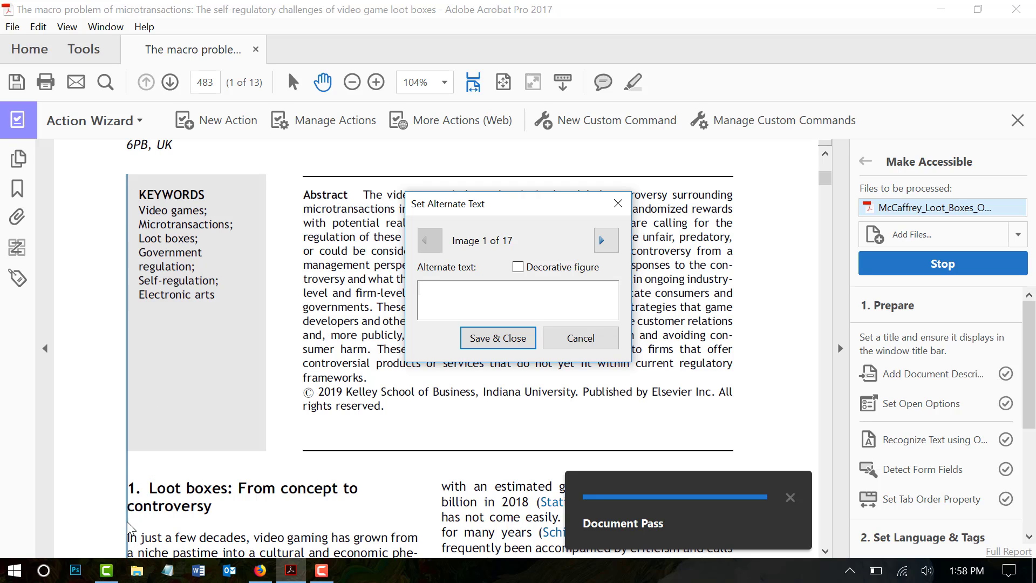
pyautogui.click(519, 267)
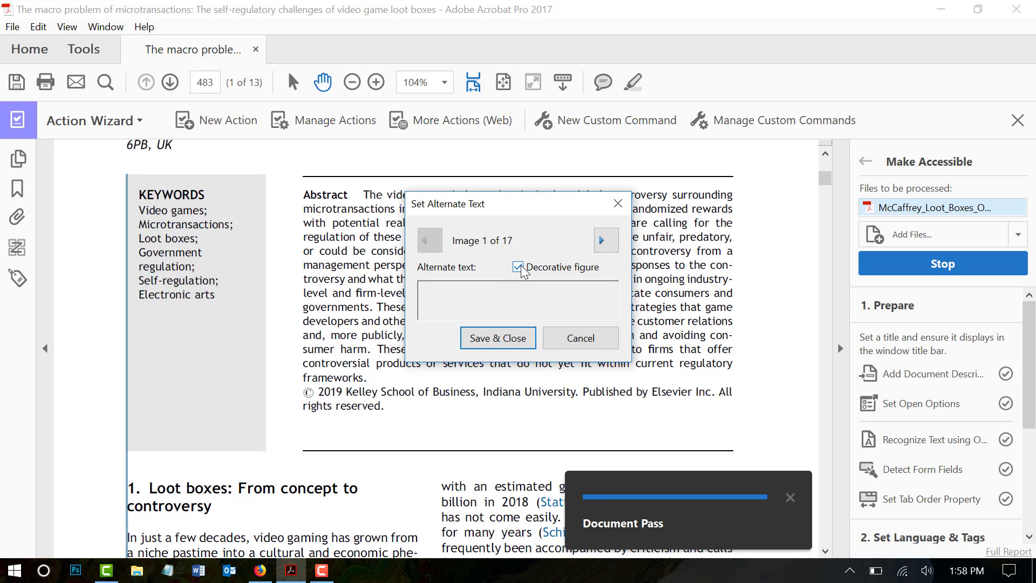
pyautogui.click(603, 241)
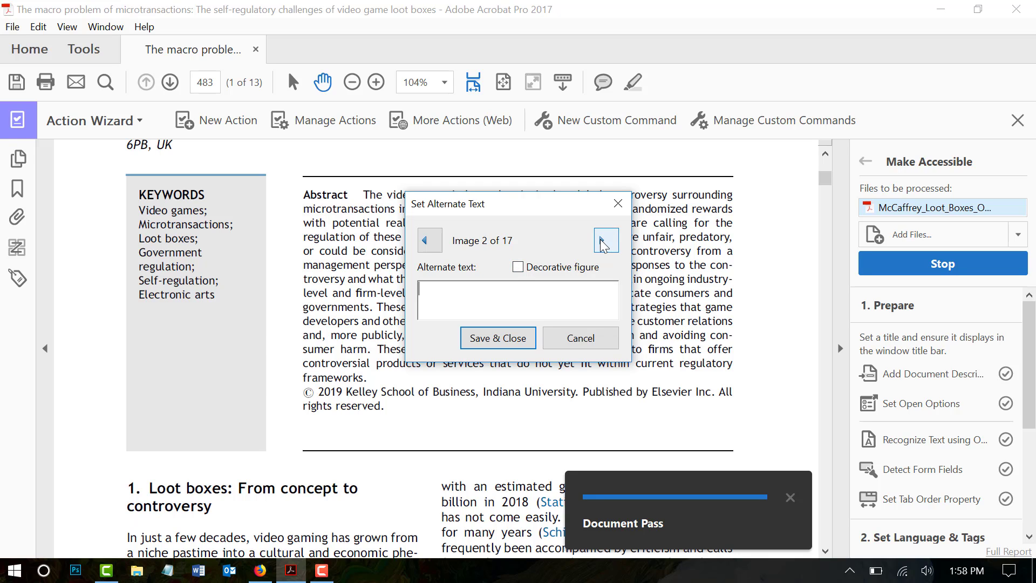
pyautogui.click(519, 268)
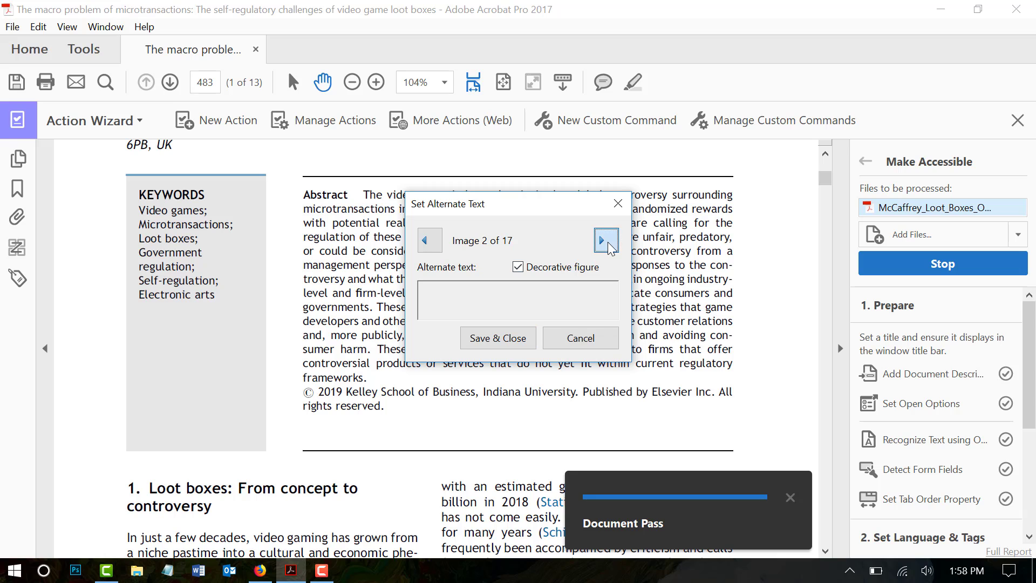
pyautogui.click(601, 241)
pyautogui.click(517, 267)
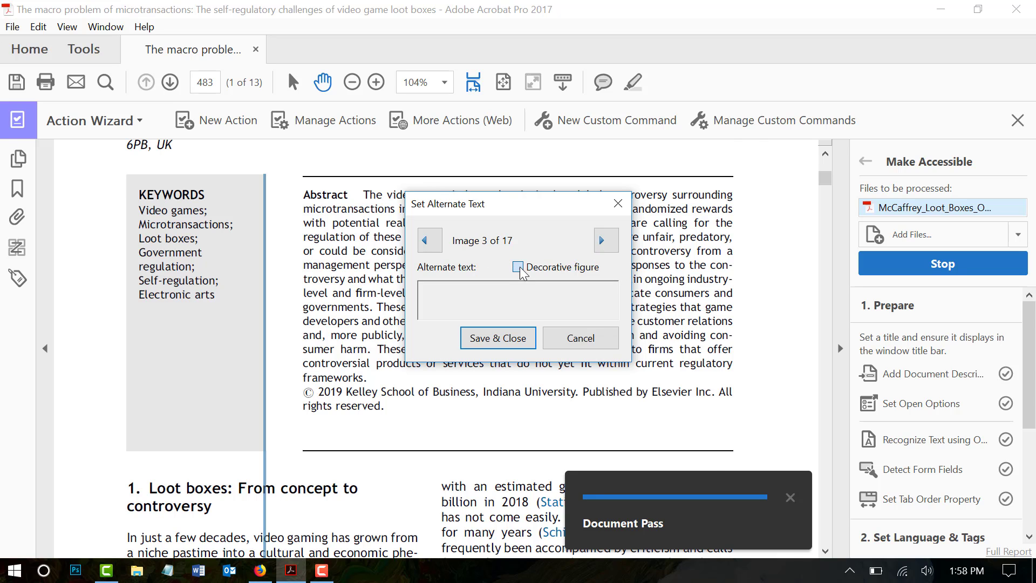
pyautogui.click(608, 244)
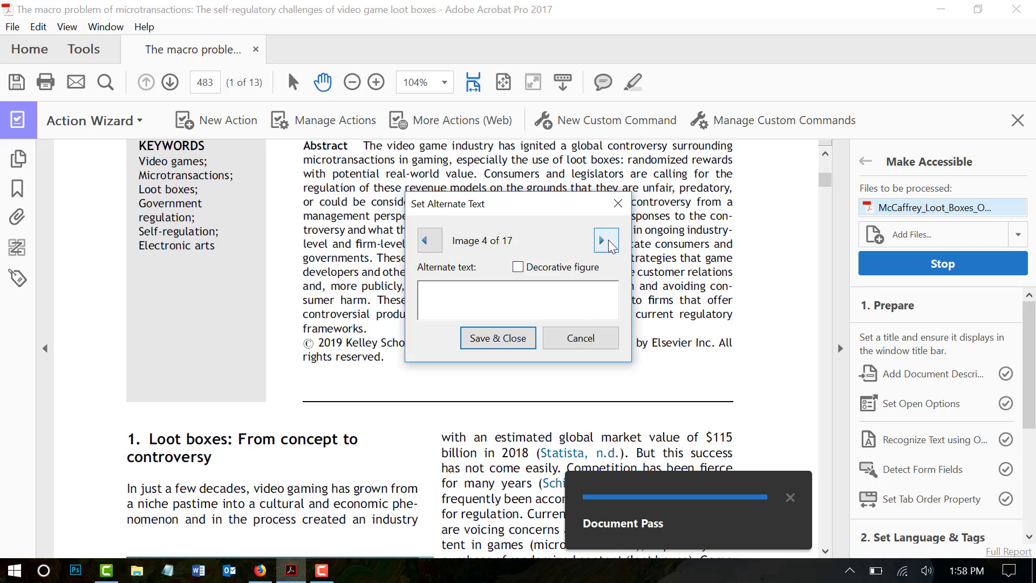
pyautogui.click(518, 268)
pyautogui.click(606, 241)
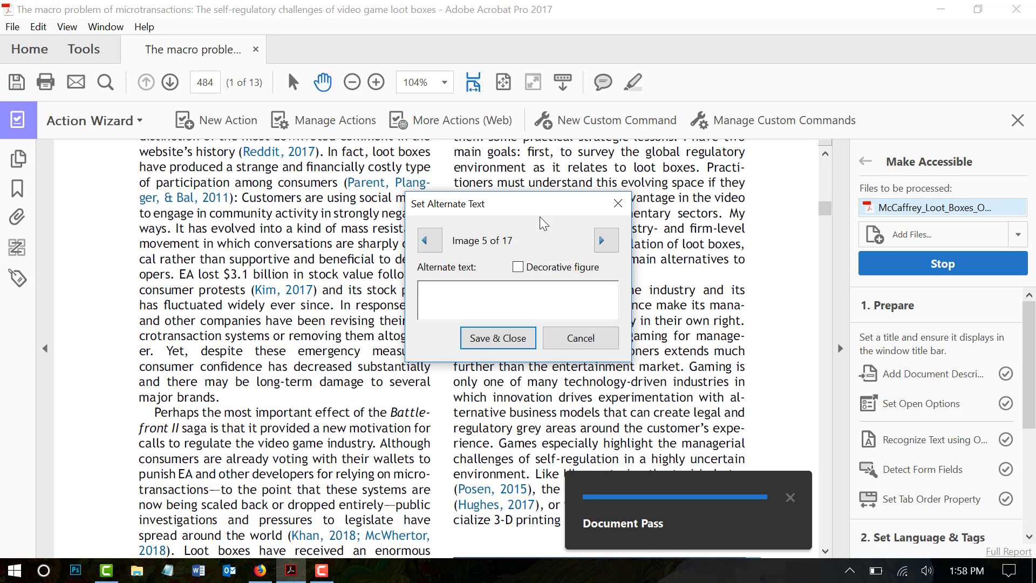
# Step: Mark images 5 and 6 as decorative figures and advance to image 7
pyautogui.moveTo(528, 210); pyautogui.dragTo(534, 245)
pyautogui.click(524, 301)
pyautogui.click(607, 276)
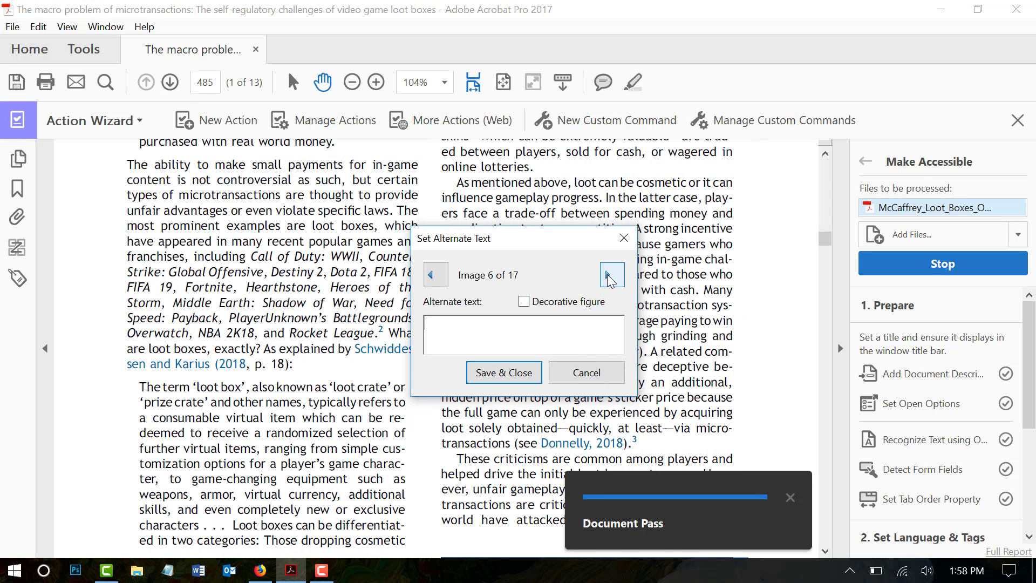
pyautogui.click(523, 301)
pyautogui.click(612, 275)
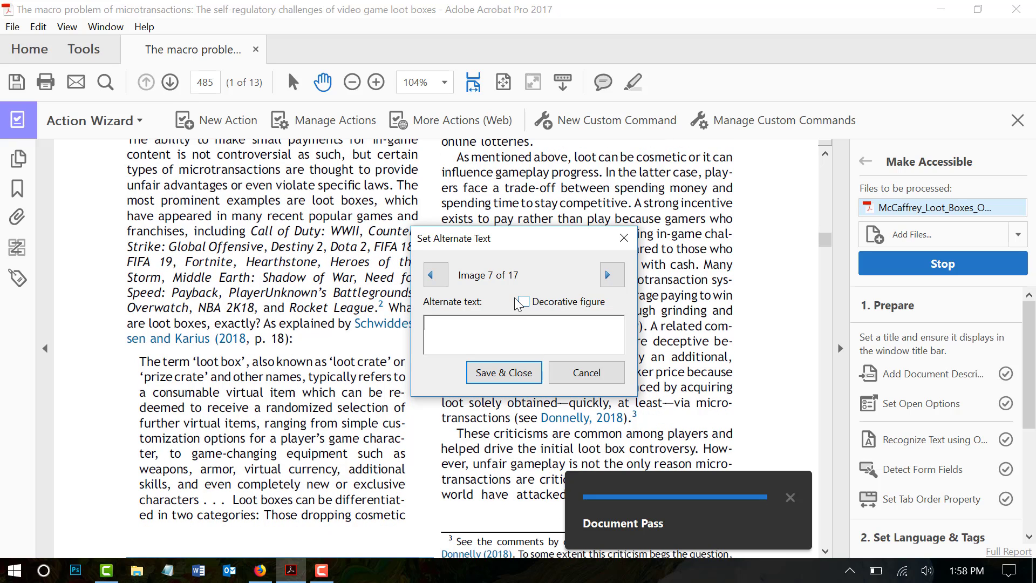
# Step: Mark images 7, 8 and 9 as decorative figures and advance to image 10
pyautogui.click(545, 302)
pyautogui.click(613, 274)
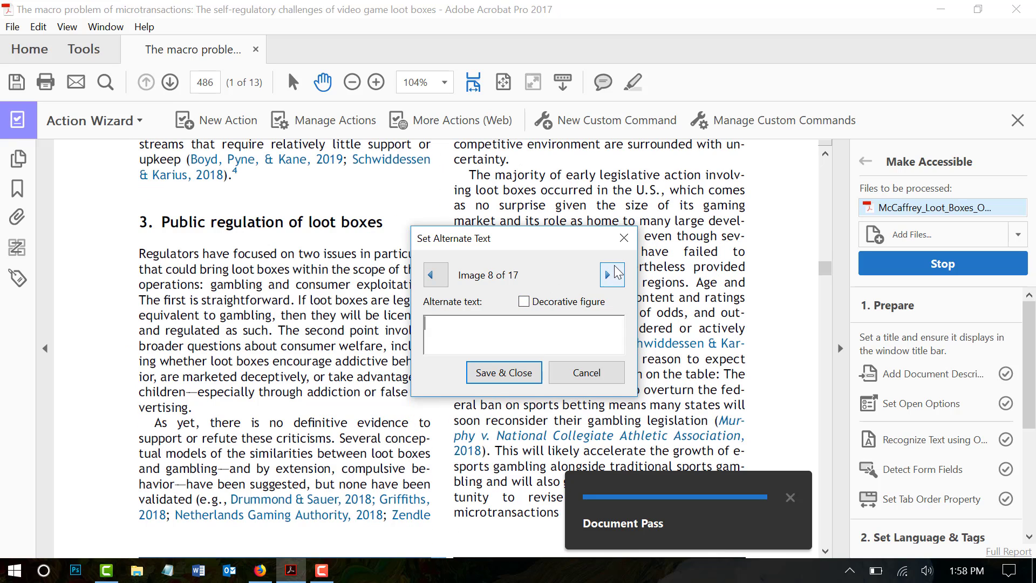
pyautogui.click(524, 302)
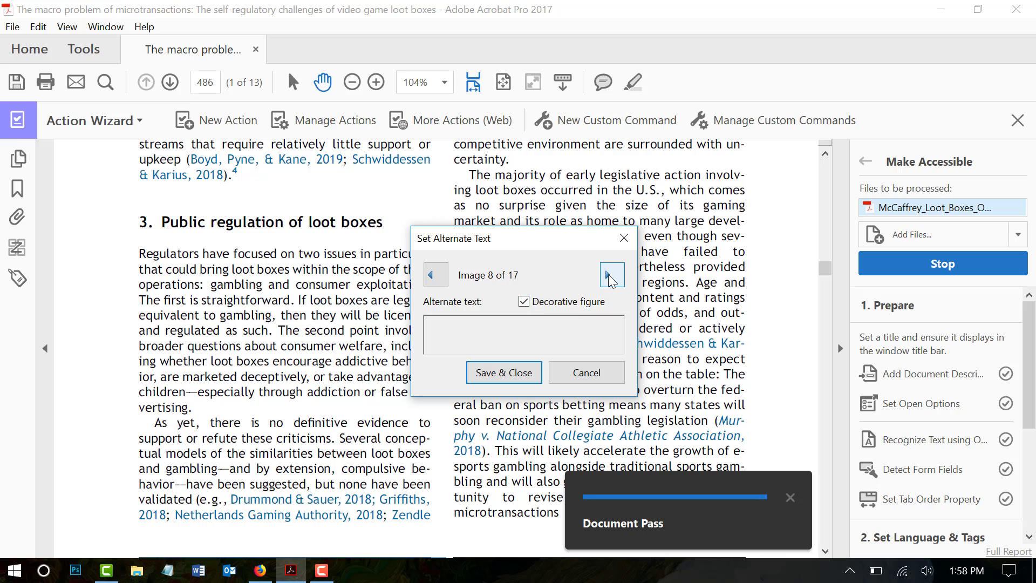
pyautogui.click(608, 276)
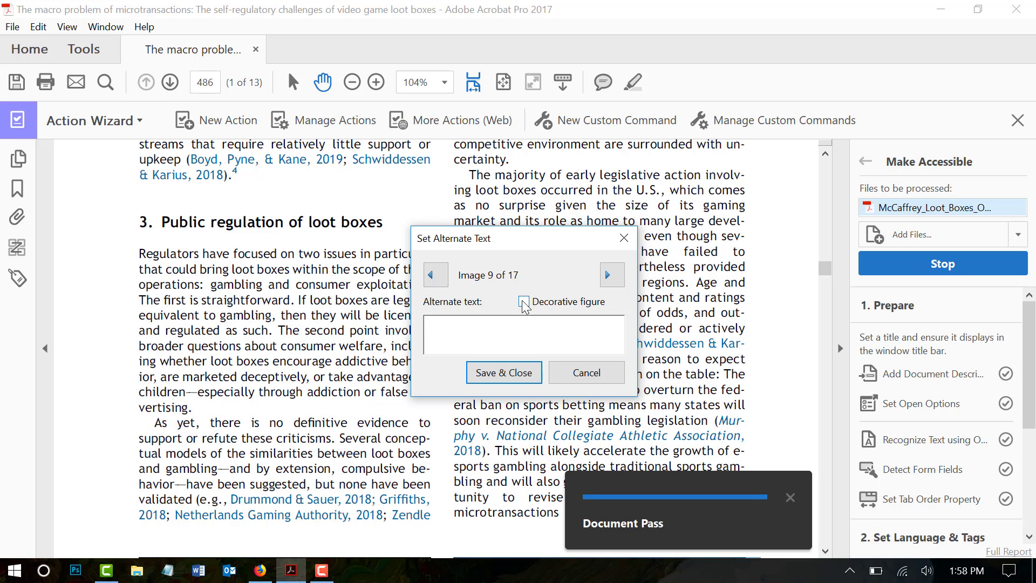
pyautogui.click(524, 303)
pyautogui.click(608, 278)
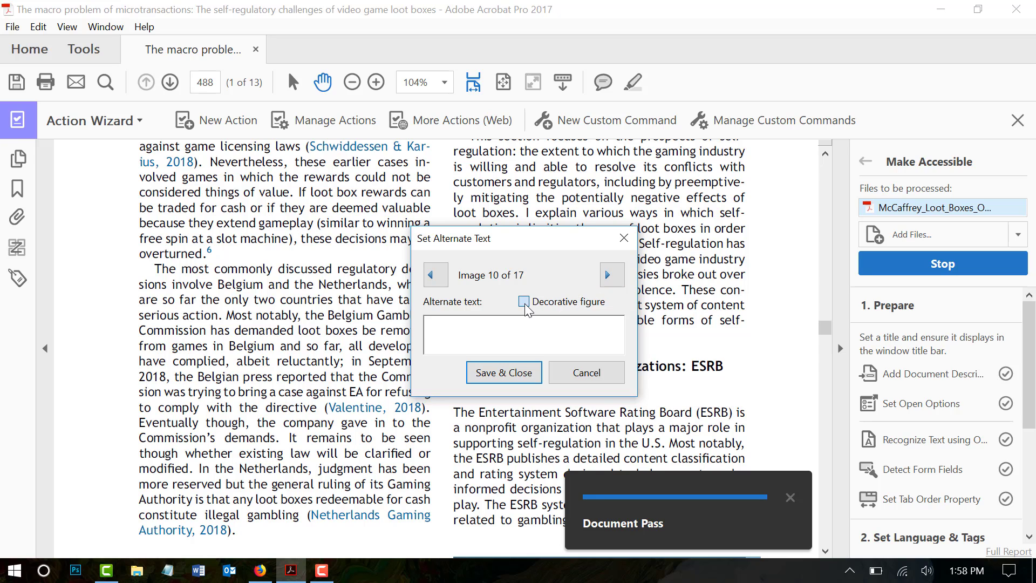
# Step: Mark images 10 through 13 as decorative figures and advance to image 14
pyautogui.click(524, 302)
pyautogui.click(611, 276)
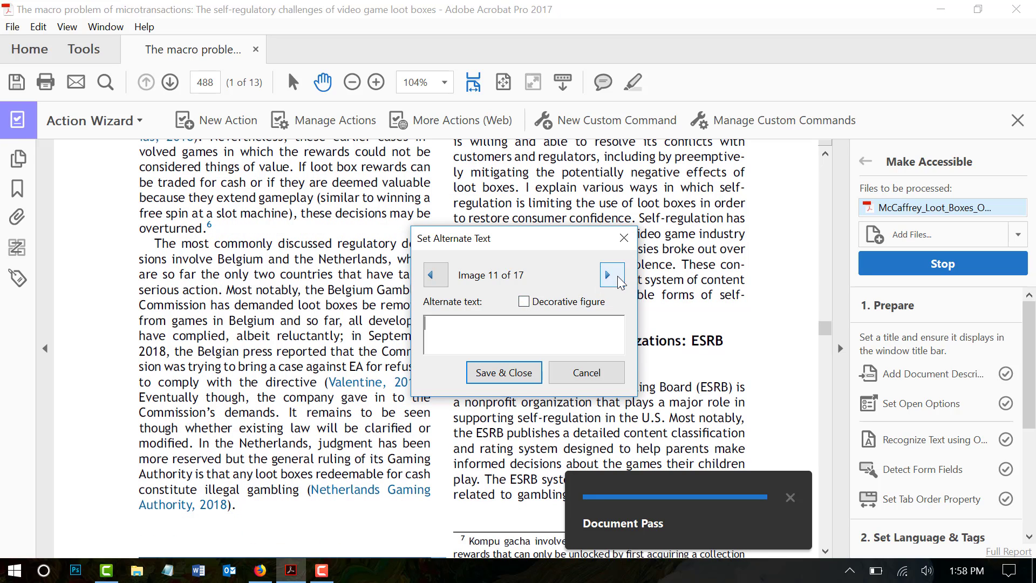
pyautogui.click(524, 301)
pyautogui.click(610, 277)
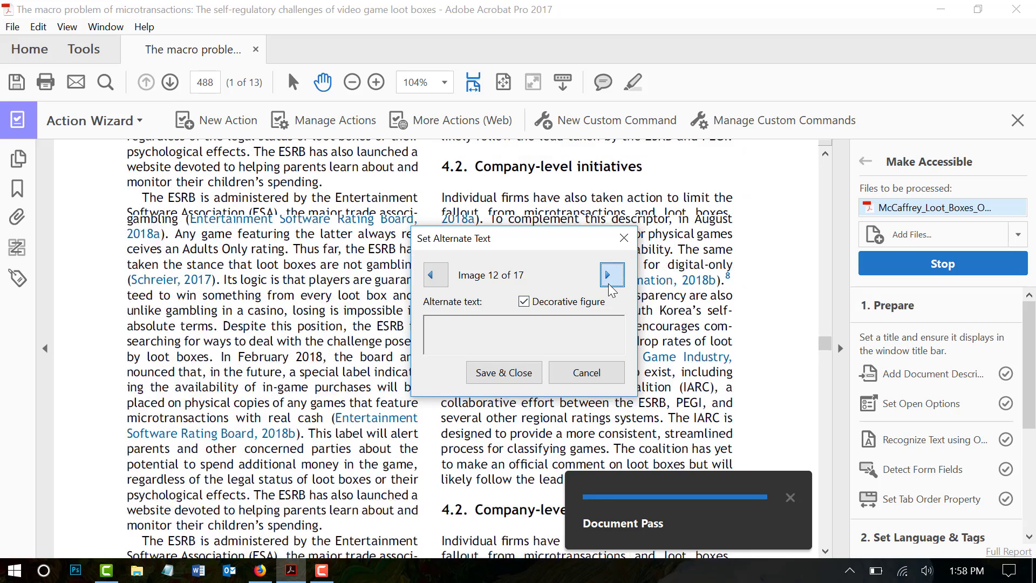
pyautogui.click(524, 302)
pyautogui.click(610, 276)
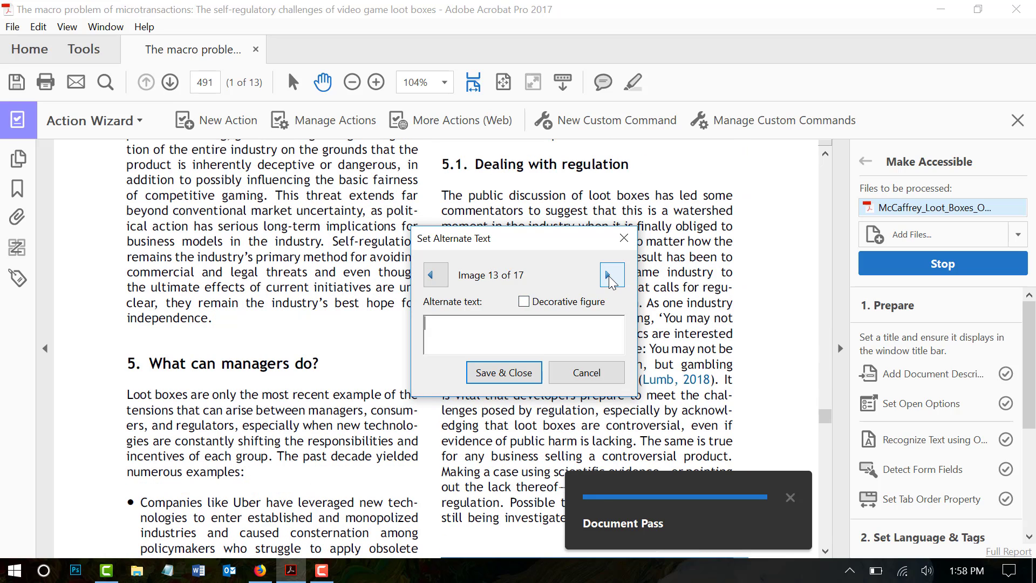
pyautogui.click(524, 302)
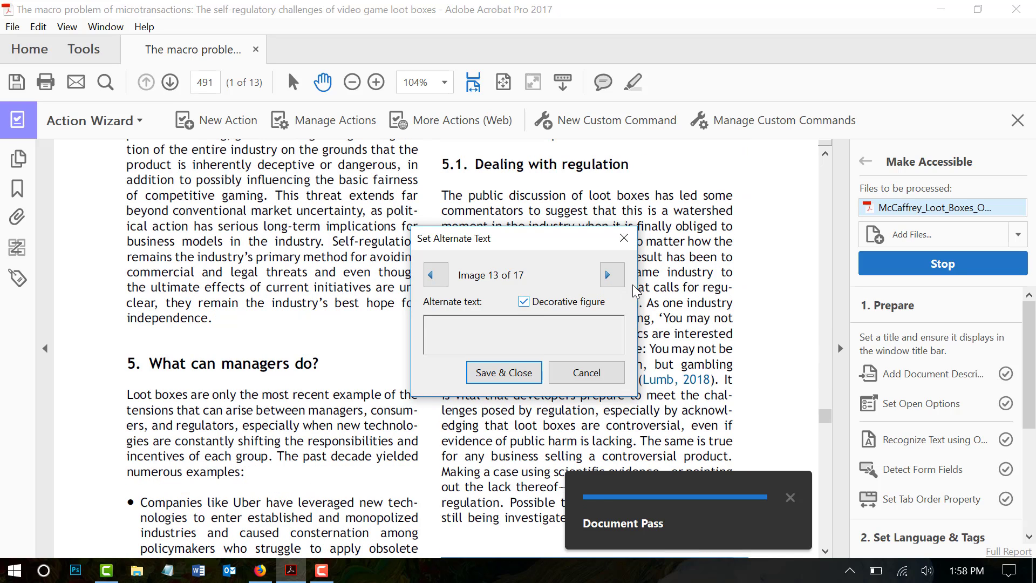
pyautogui.click(609, 275)
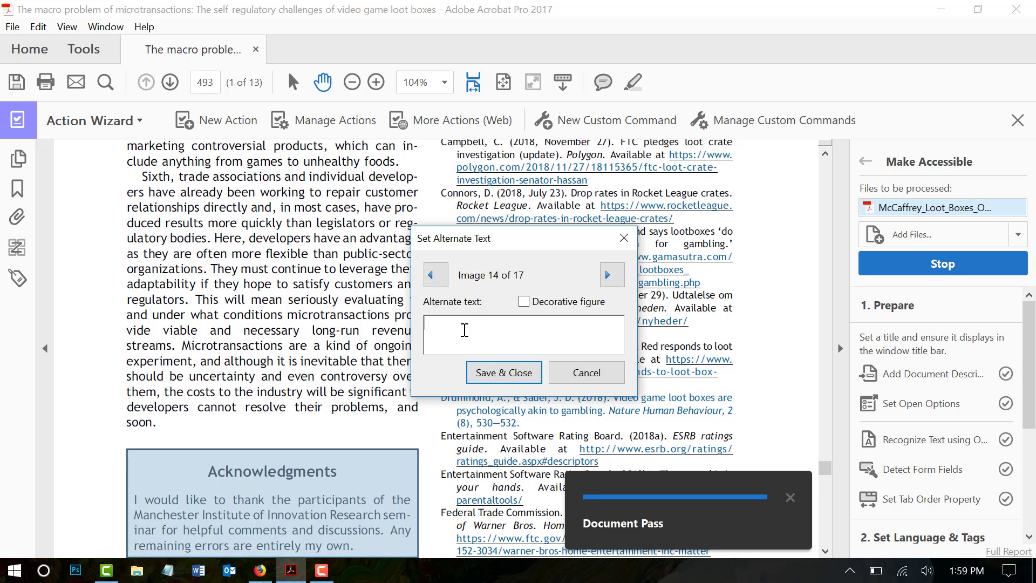
# Step: Leave images 14 through 17 unmarked, save the alternate text settings and run the accessibility check on all pages with a report
pyautogui.click(610, 276)
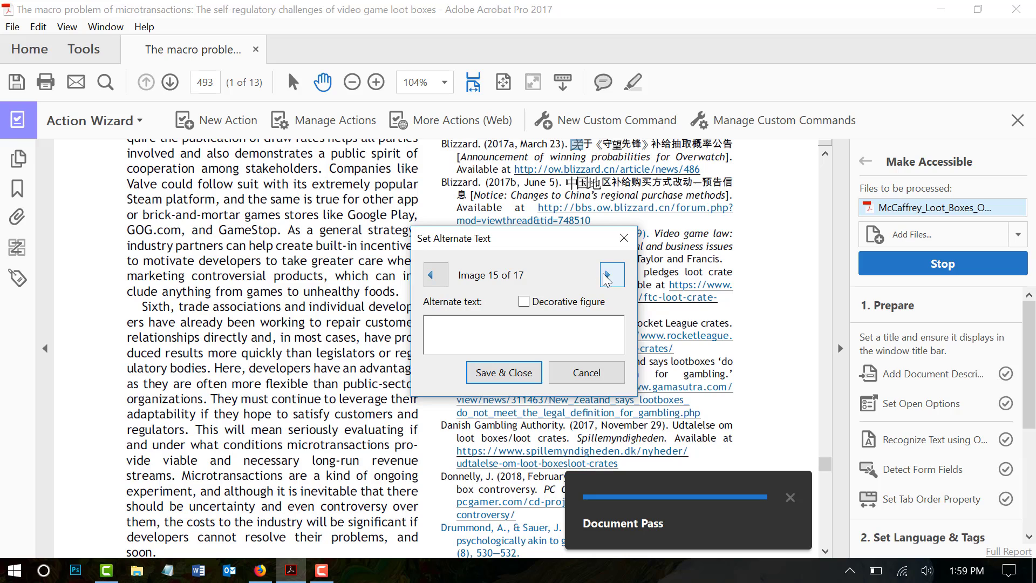
pyautogui.click(608, 276)
pyautogui.click(610, 275)
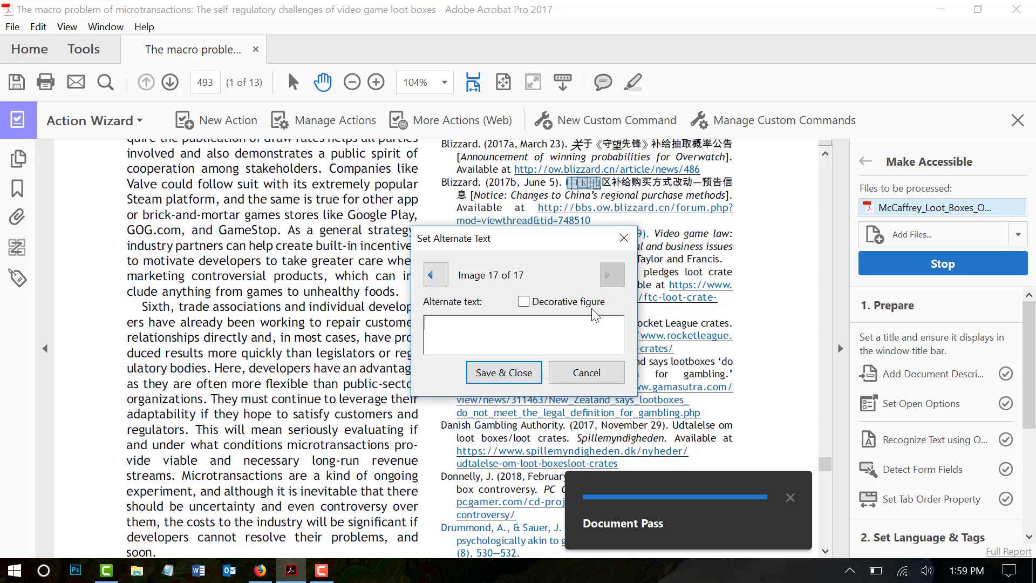
pyautogui.click(487, 373)
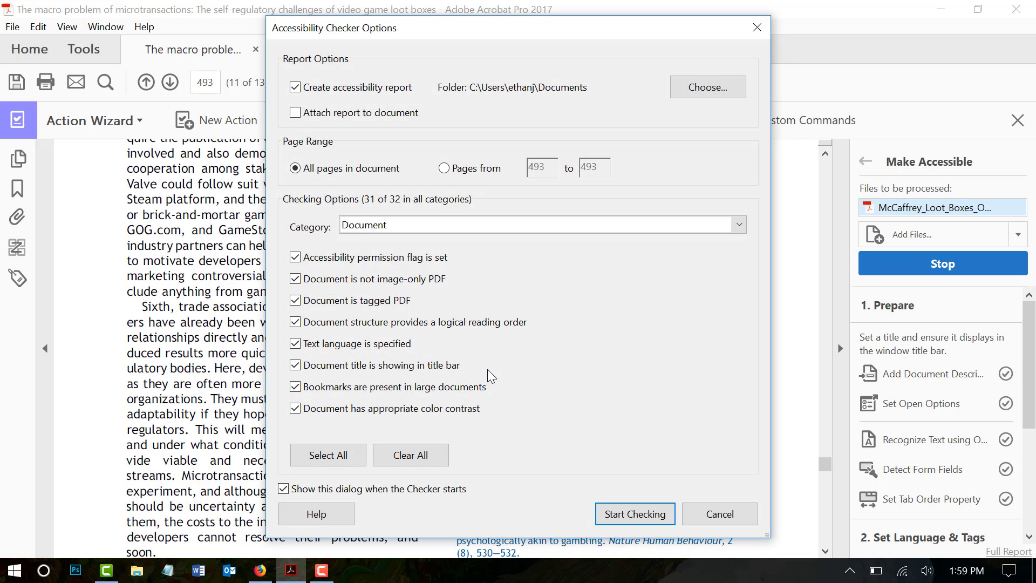
pyautogui.click(614, 515)
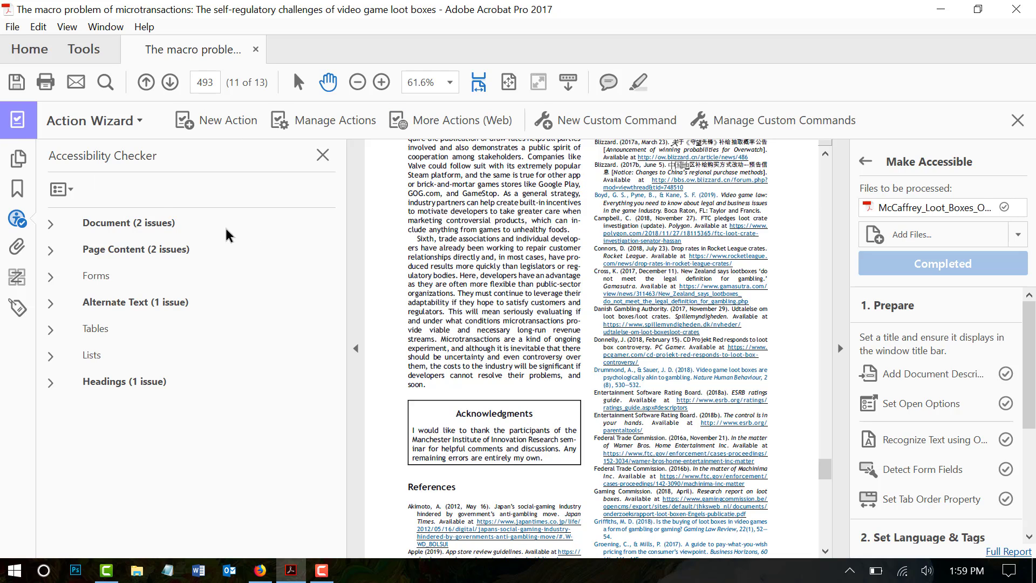
# Step: Review the article's first page for logical reading order and mark the Logical Reading Order check as passed
pyautogui.click(50, 223)
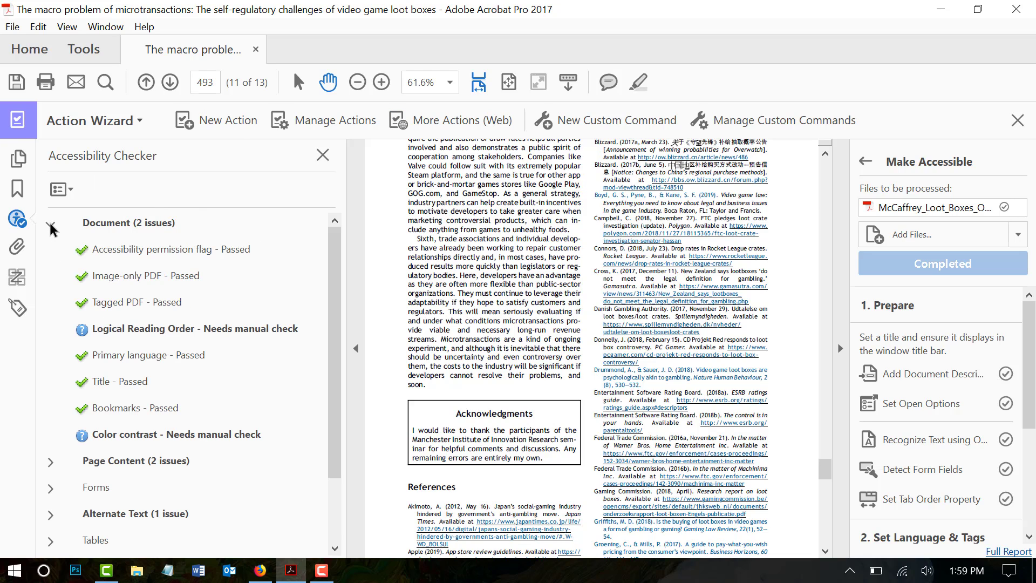
pyautogui.click(157, 329)
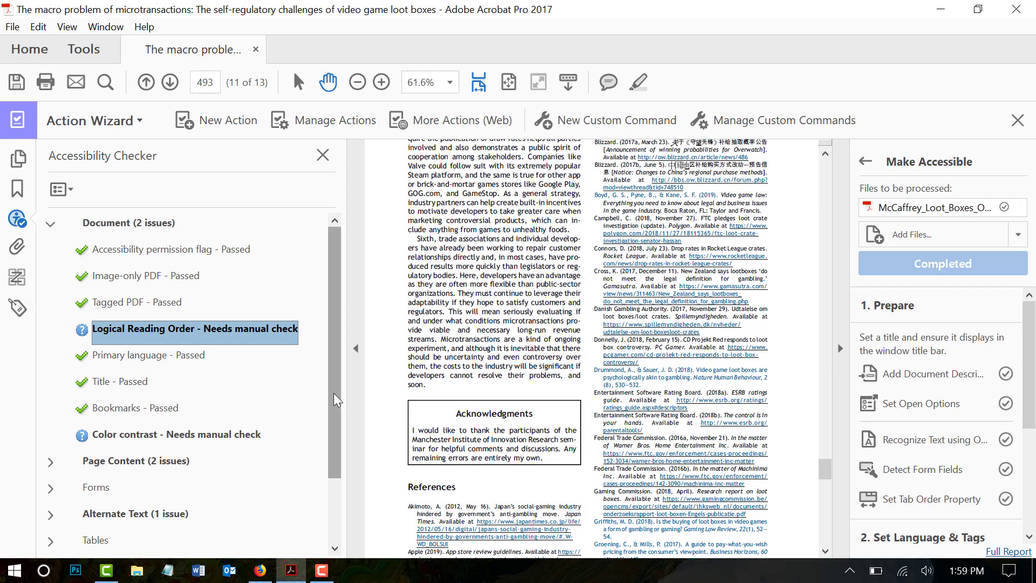
pyautogui.rightClick(171, 329)
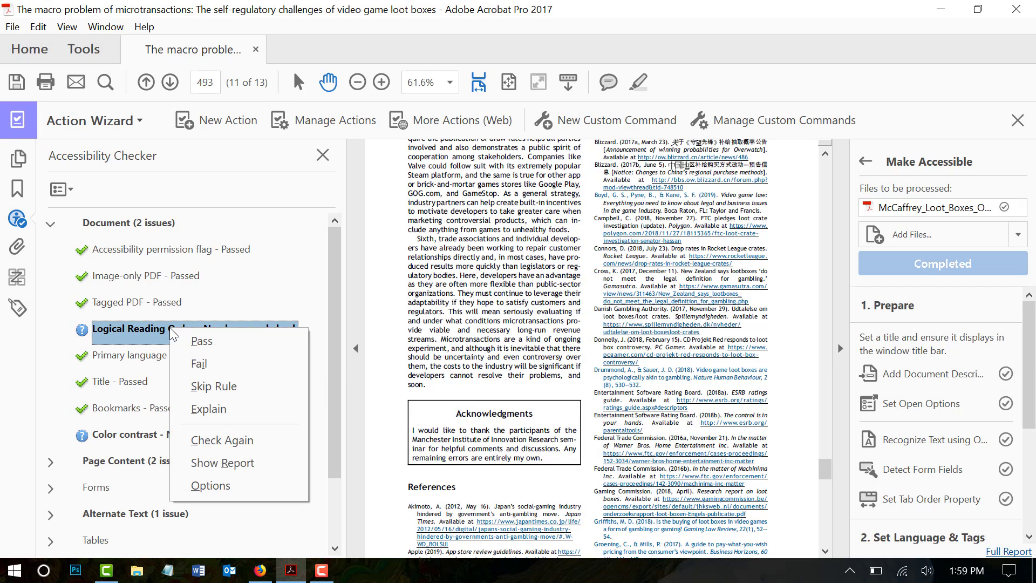
pyautogui.click(315, 287)
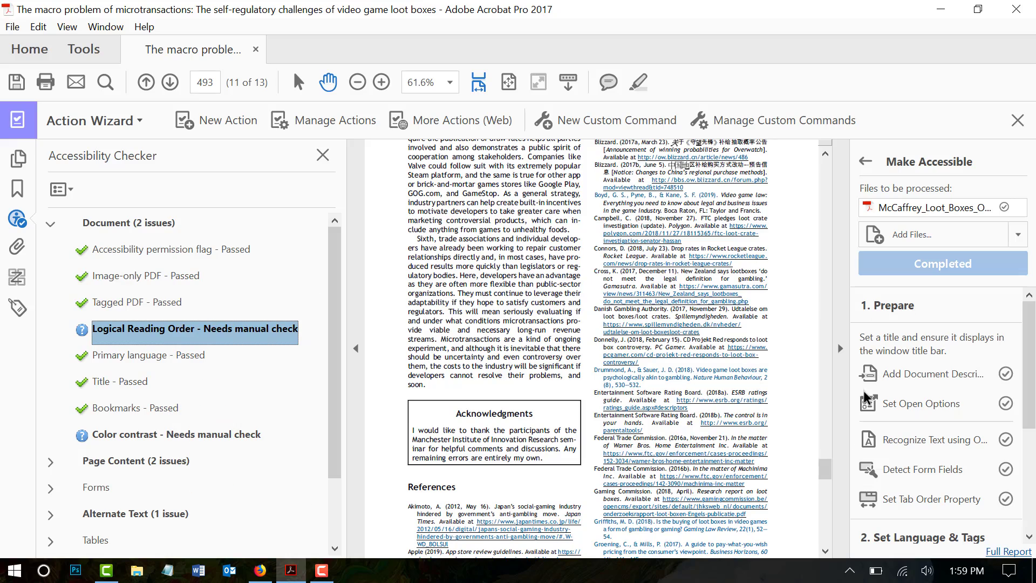
pyautogui.moveTo(826, 468); pyautogui.dragTo(805, 166)
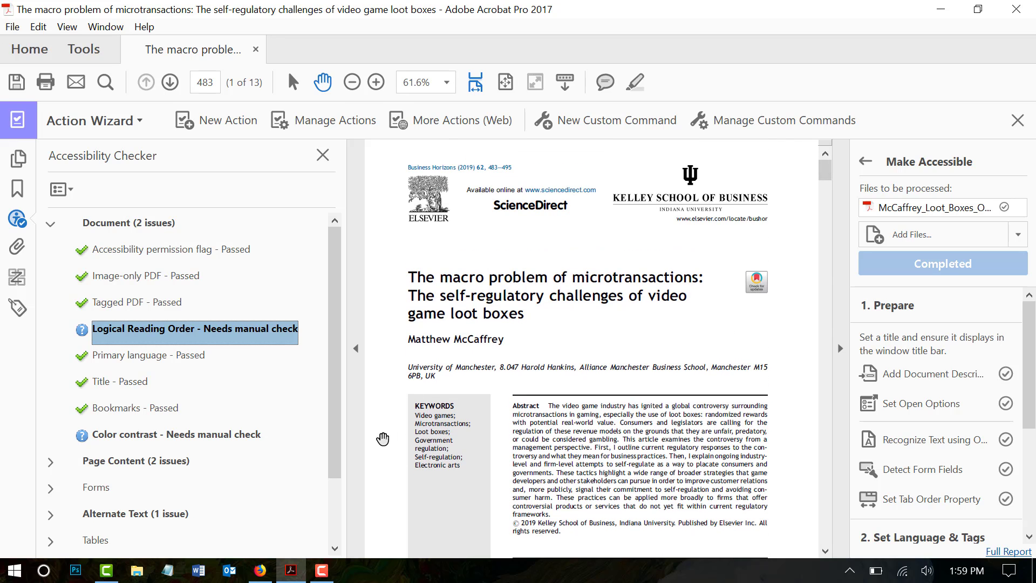
pyautogui.scroll(-5, 542, 430)
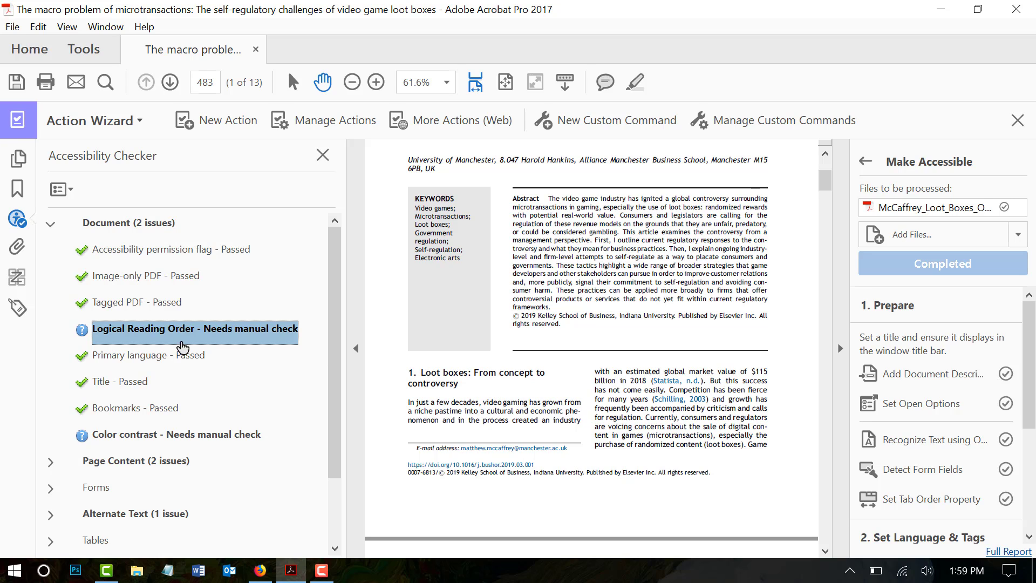
pyautogui.rightClick(169, 330)
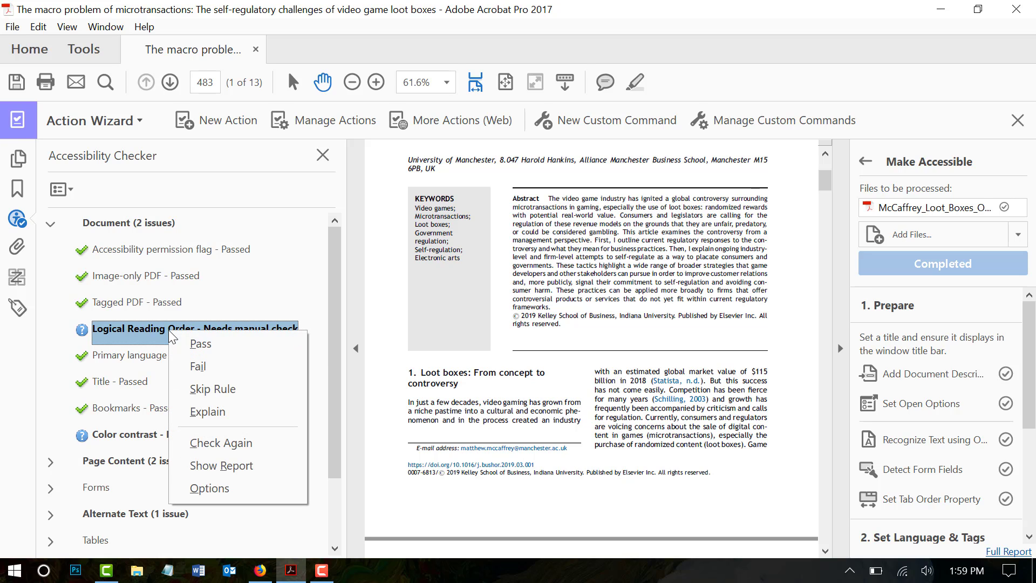
pyautogui.click(192, 346)
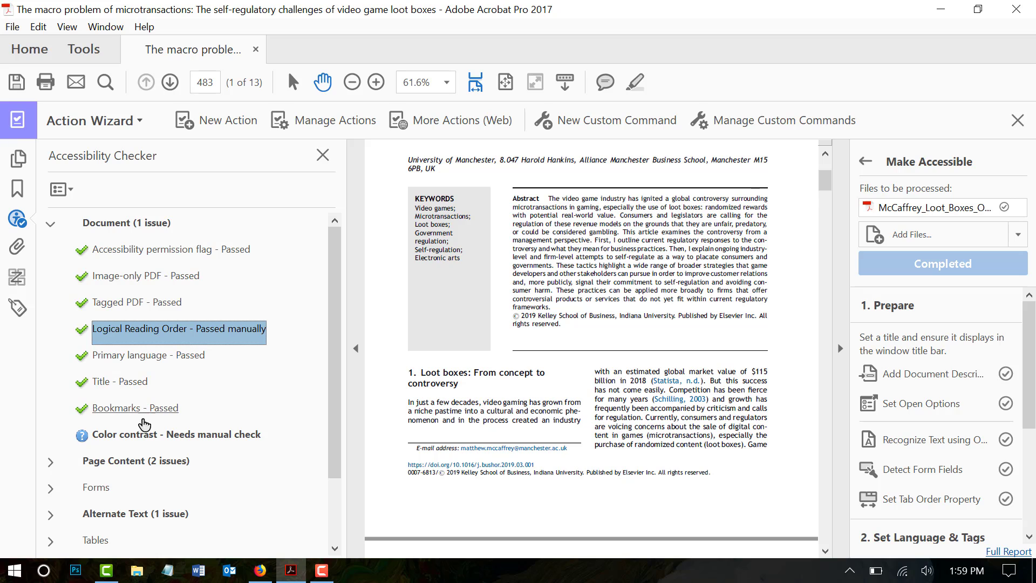
# Step: Mark the document's Color contrast check as passed
pyautogui.click(142, 441)
pyautogui.rightClick(141, 442)
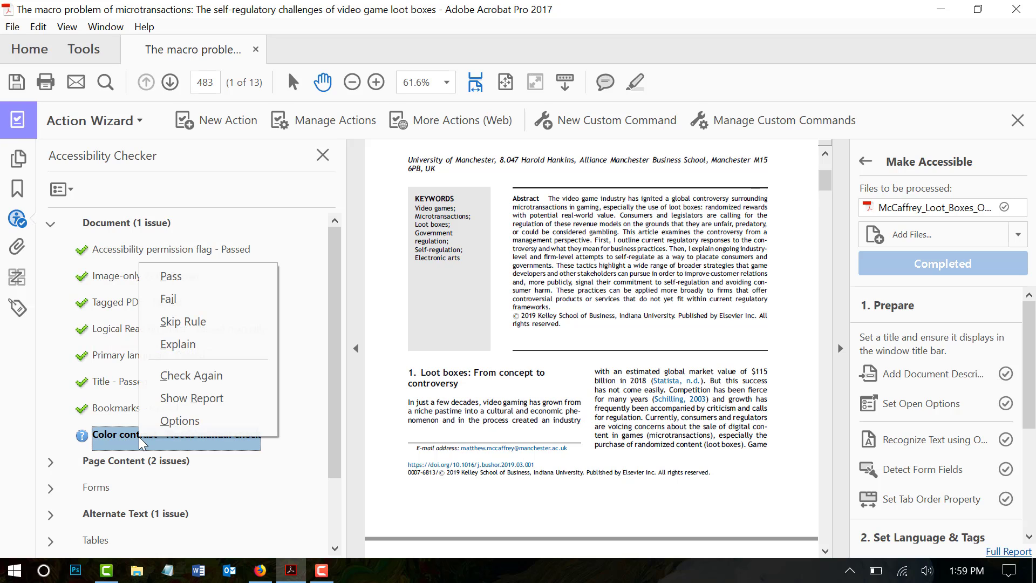
pyautogui.click(171, 276)
# Step: Locate Element 1 of the failed Tagged annotations check under Page Content and delete its link on page 485
pyautogui.scroll(-2, 193, 323)
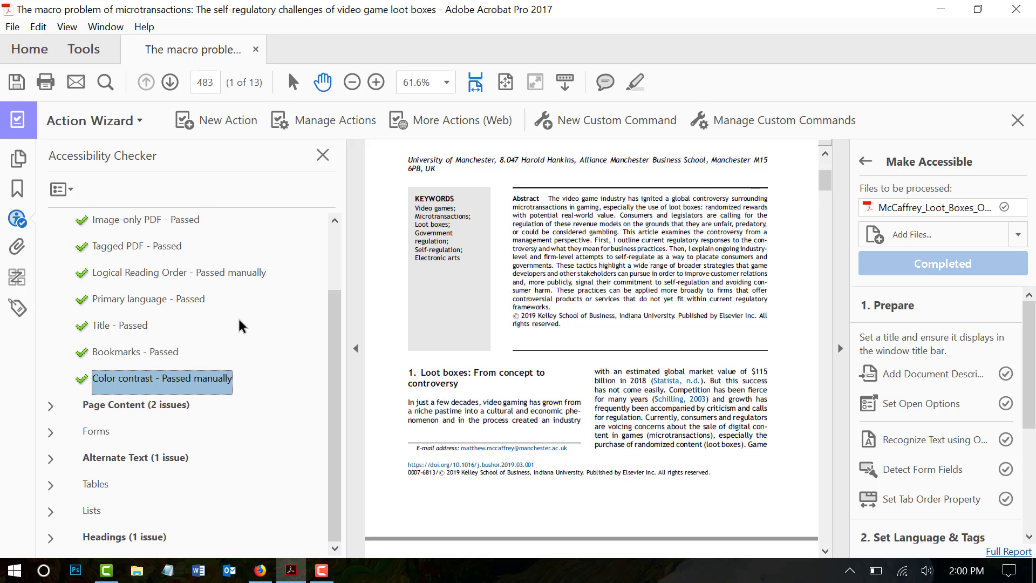
pyautogui.click(50, 405)
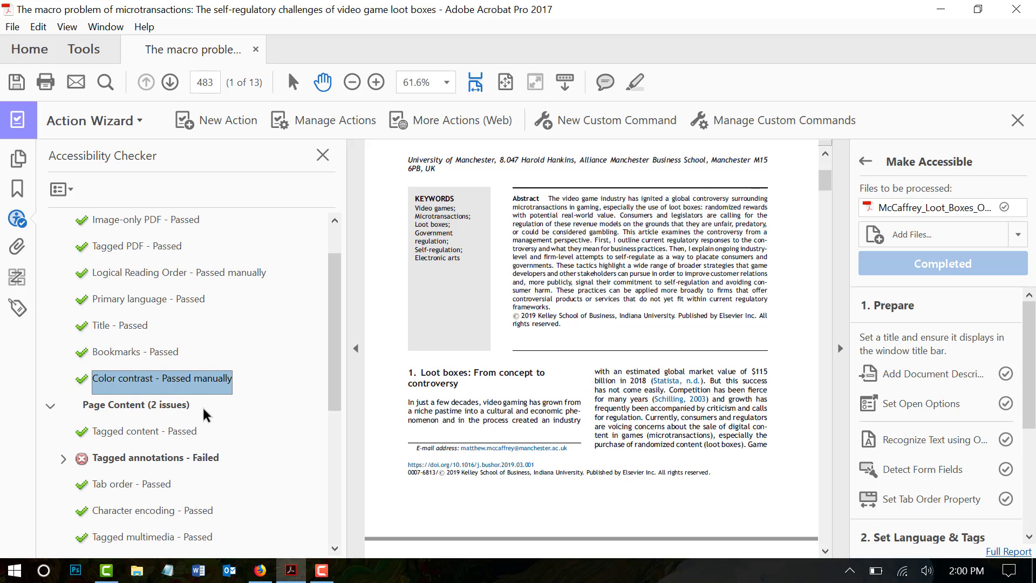
pyautogui.click(61, 458)
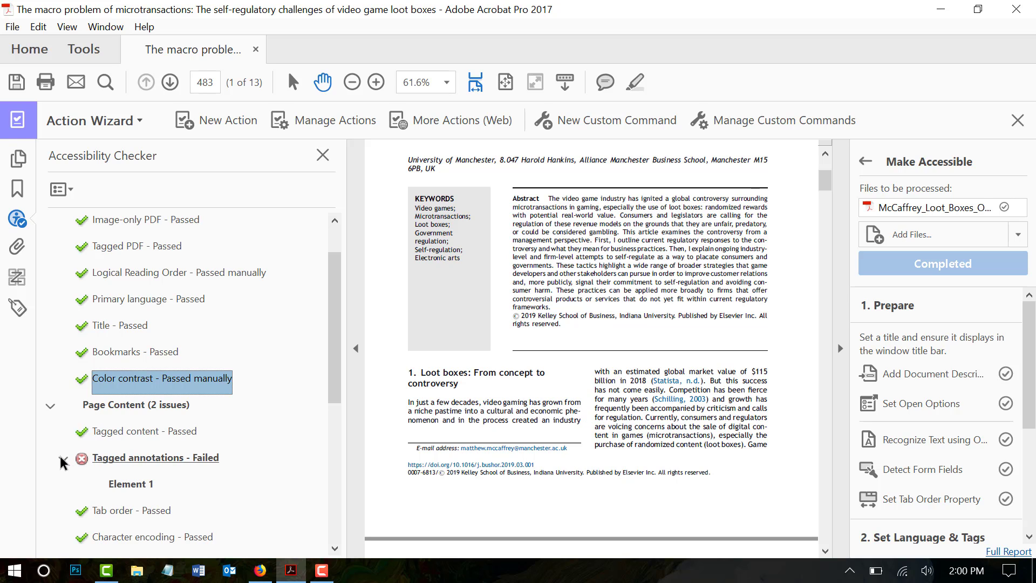
pyautogui.click(128, 485)
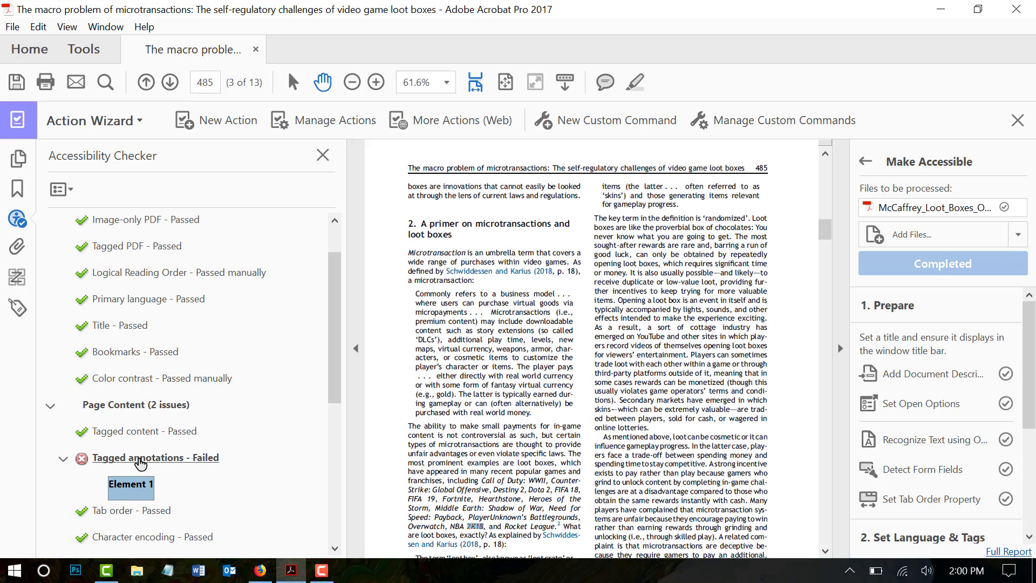
pyautogui.click(139, 458)
pyautogui.click(145, 482)
pyautogui.rightClick(478, 531)
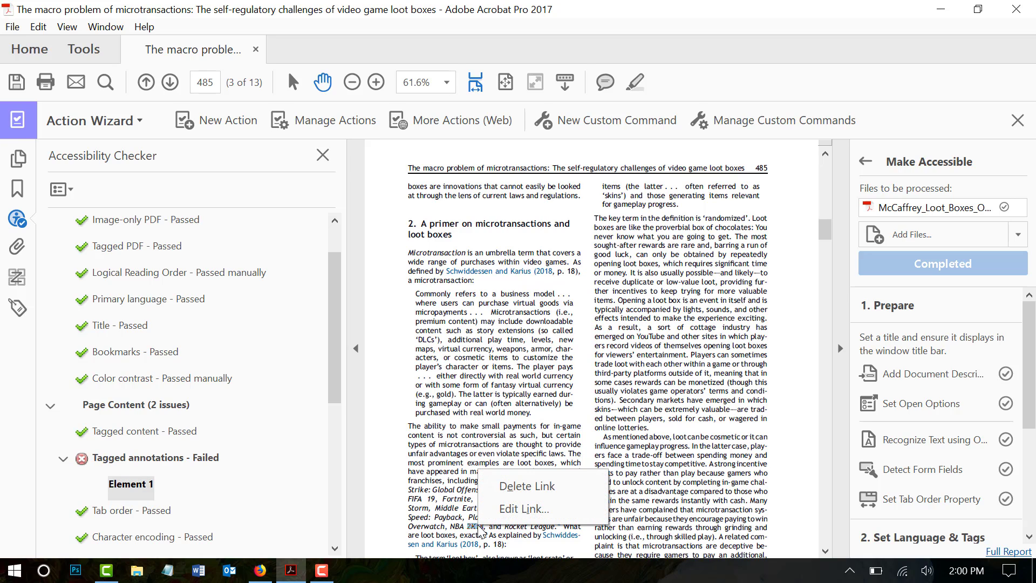
pyautogui.click(514, 486)
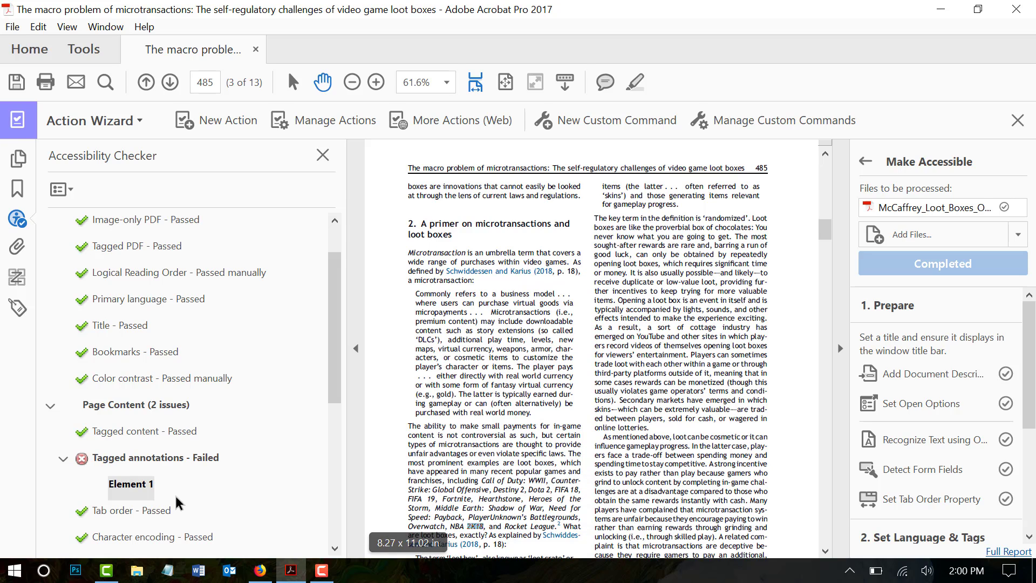
# Step: Skip the Tagged annotations rule for Element 1
pyautogui.click(134, 486)
pyautogui.rightClick(135, 489)
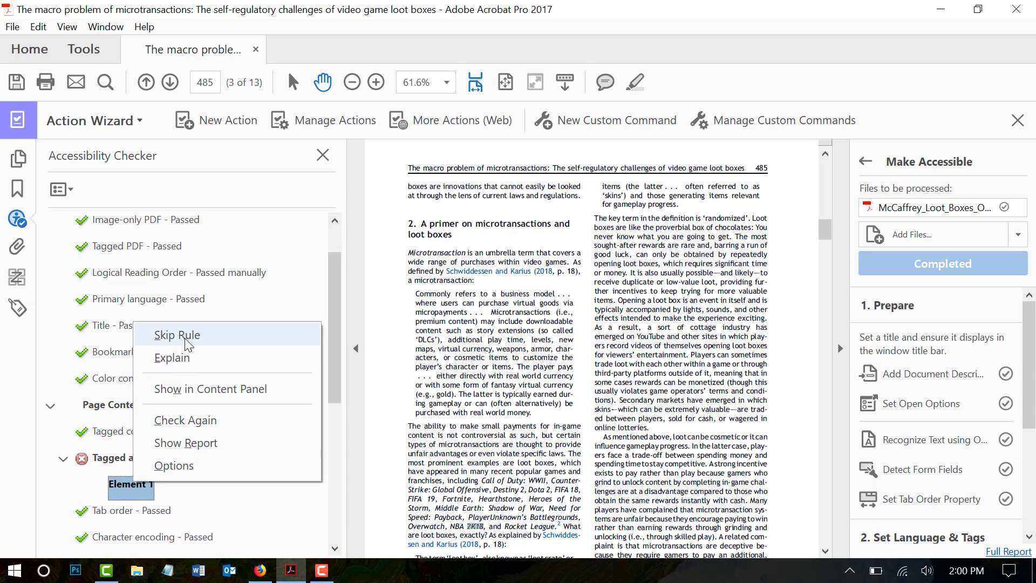
pyautogui.click(167, 335)
# Step: Expand the failed Figures alternate text check under Alternate Text and examine where Figures 1 to 4 are located in the document
pyautogui.scroll(-9, 219, 471)
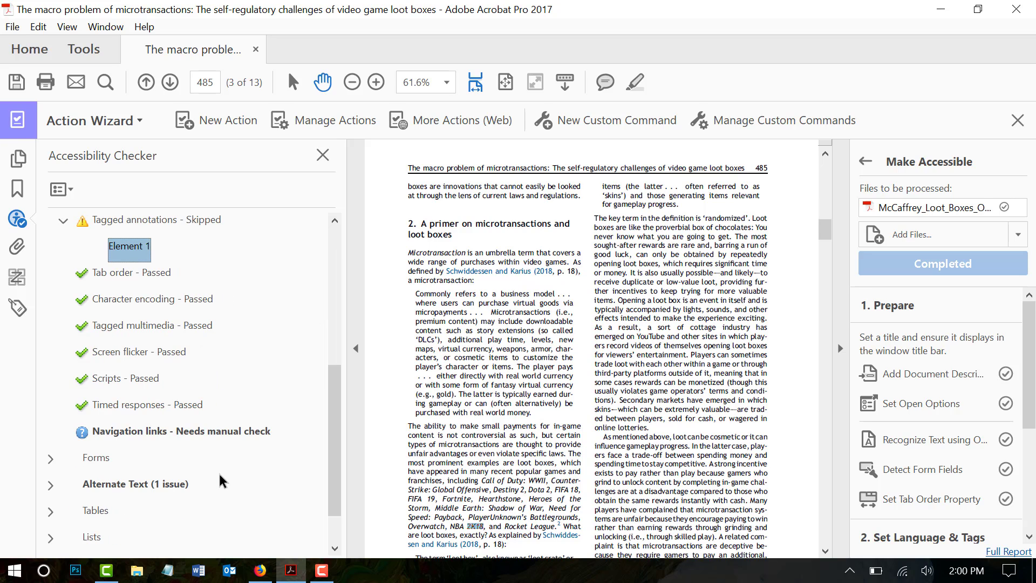
pyautogui.scroll(-1, 219, 472)
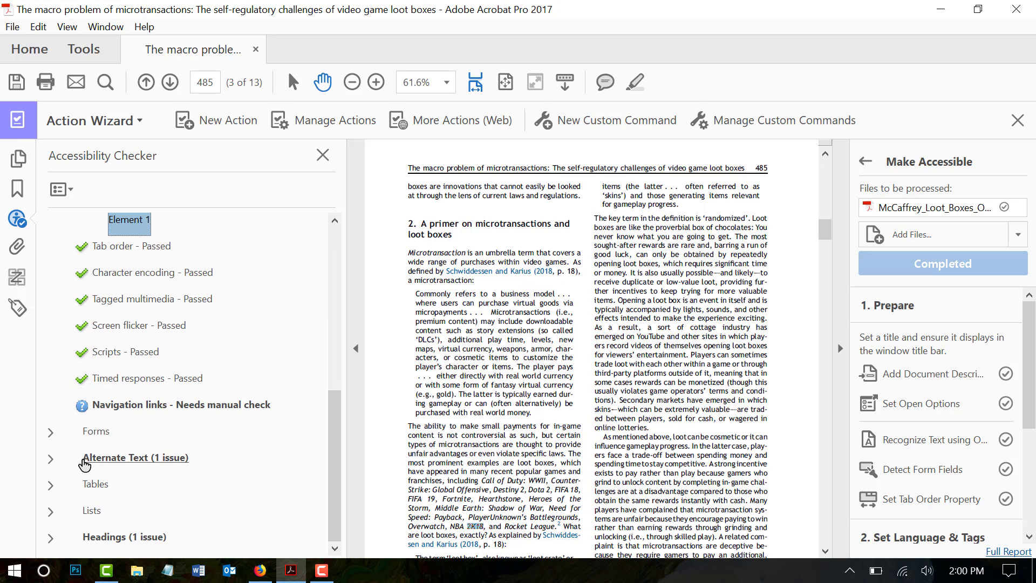
pyautogui.click(50, 460)
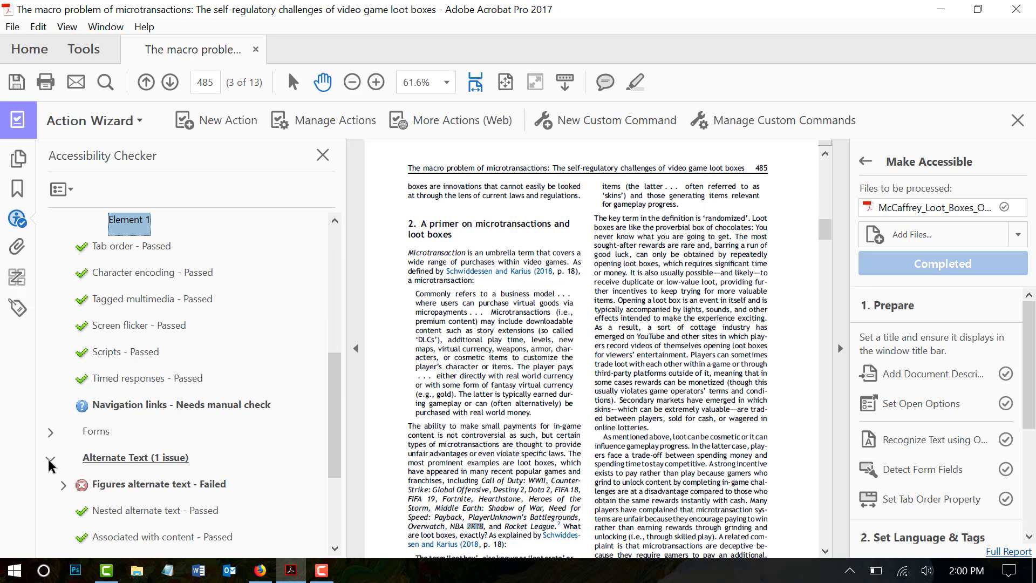
pyautogui.click(63, 484)
pyautogui.scroll(-4, 119, 464)
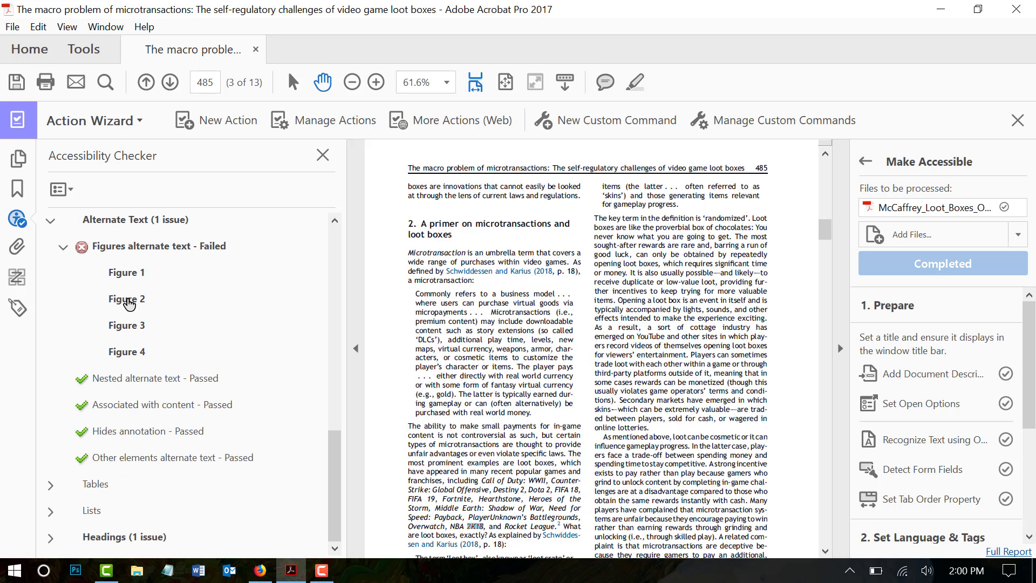
pyautogui.click(129, 274)
pyautogui.click(130, 274)
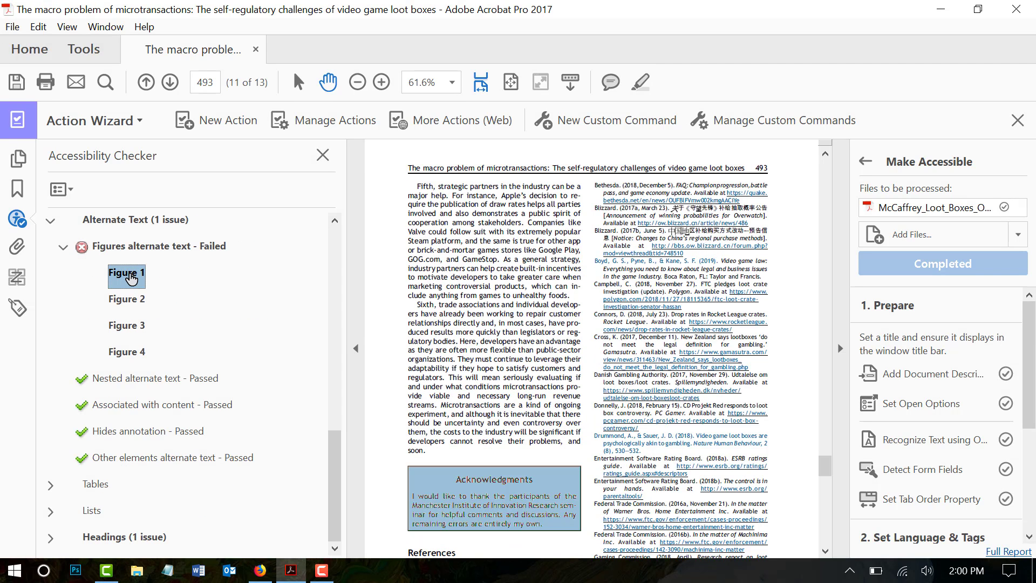
pyautogui.click(129, 302)
pyautogui.click(132, 326)
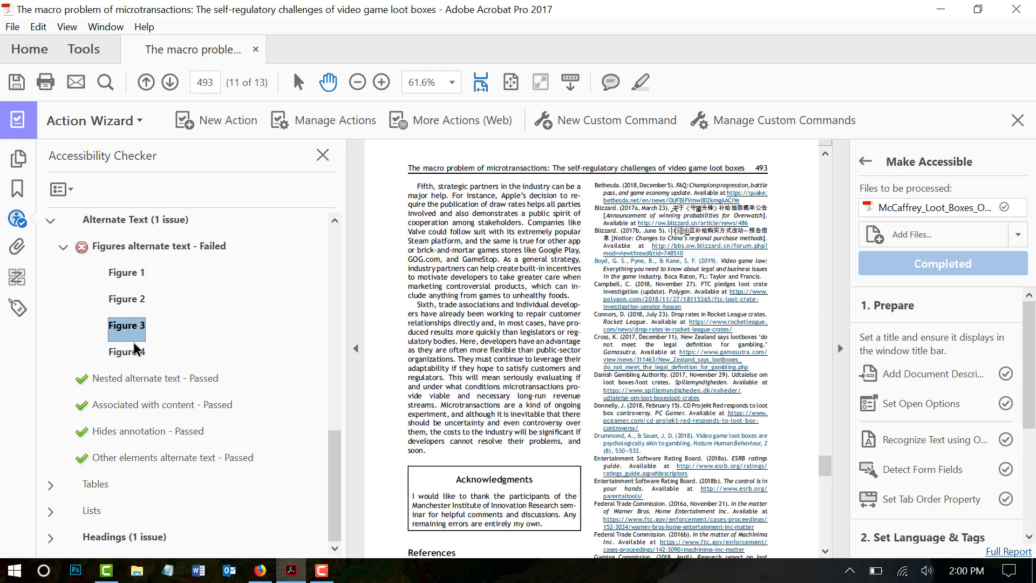
pyautogui.click(137, 354)
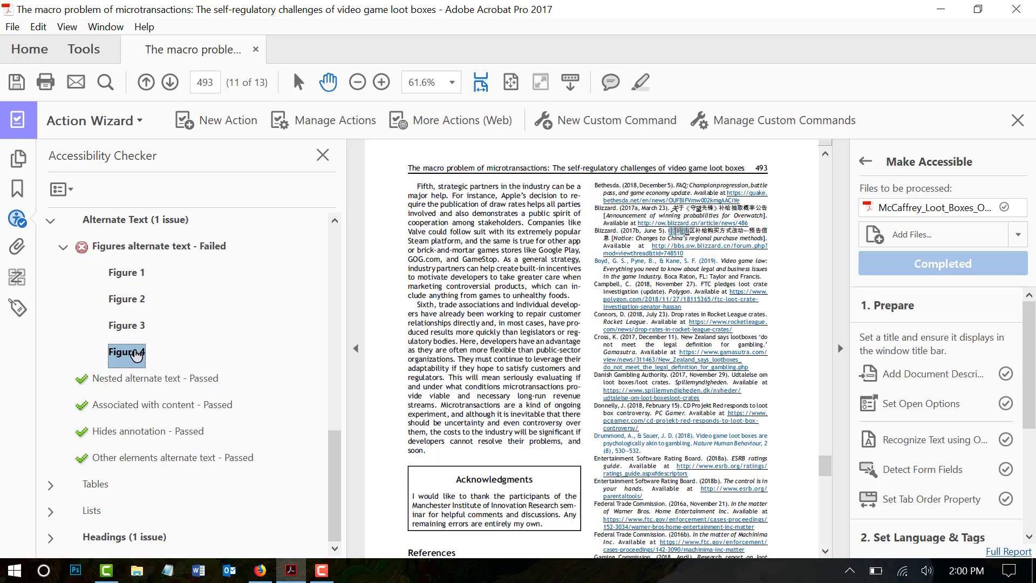
# Step: Expand the failed Appropriate nesting check under Headings and locate its Element 1 in the document
pyautogui.click(50, 537)
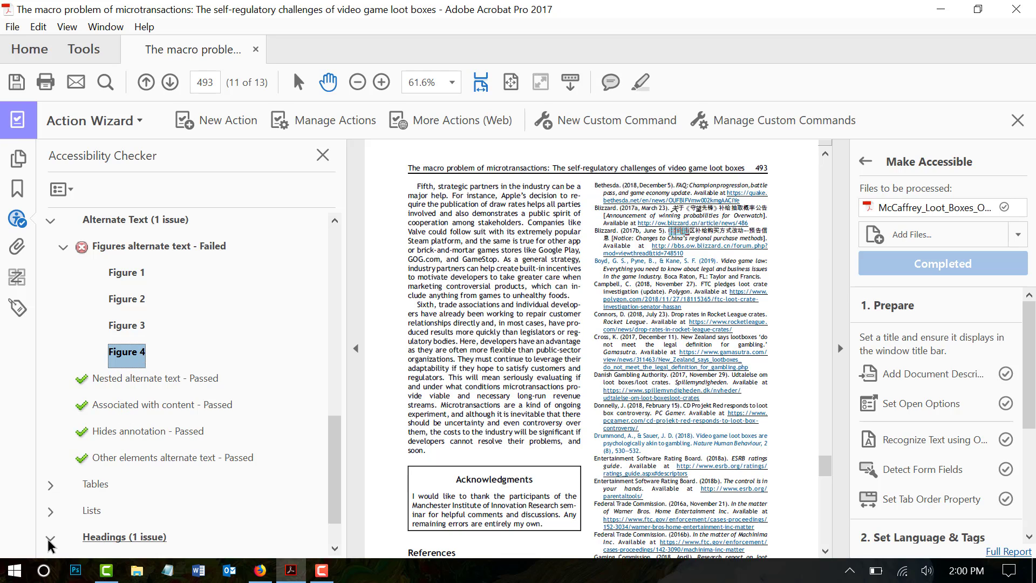
pyautogui.scroll(-1, 106, 543)
pyautogui.click(123, 540)
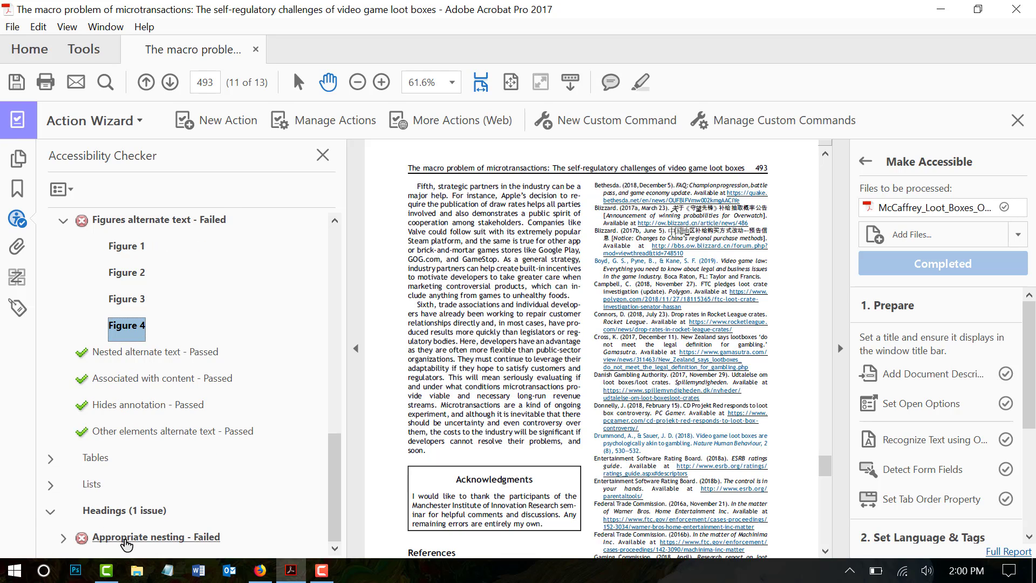
pyautogui.click(64, 537)
pyautogui.scroll(-1, 165, 510)
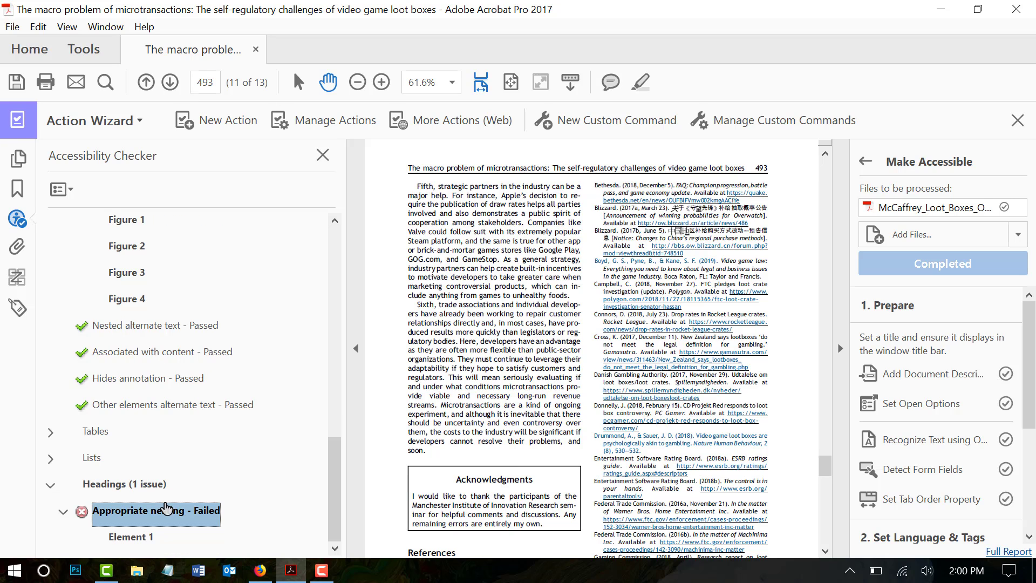
pyautogui.click(143, 538)
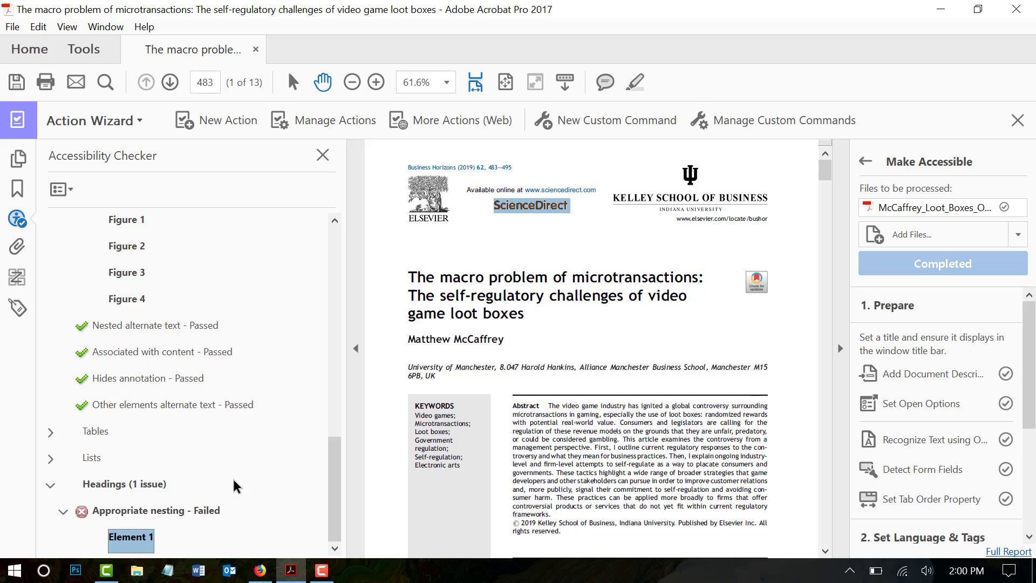
# Step: Open the online explanation of the Appropriate nesting rule for Element 1 and read how to fix heading structure
pyautogui.rightClick(142, 542)
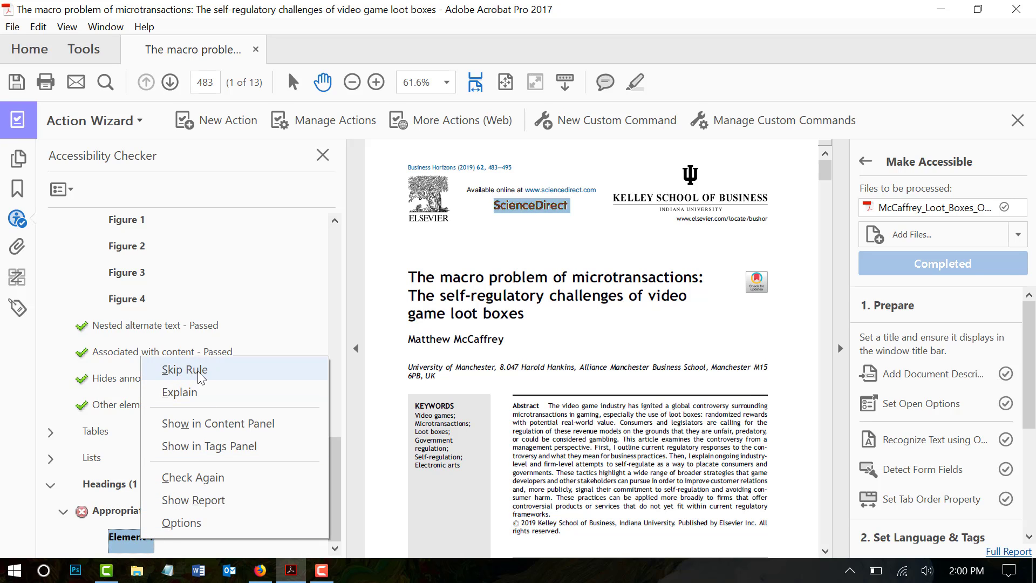
pyautogui.click(185, 393)
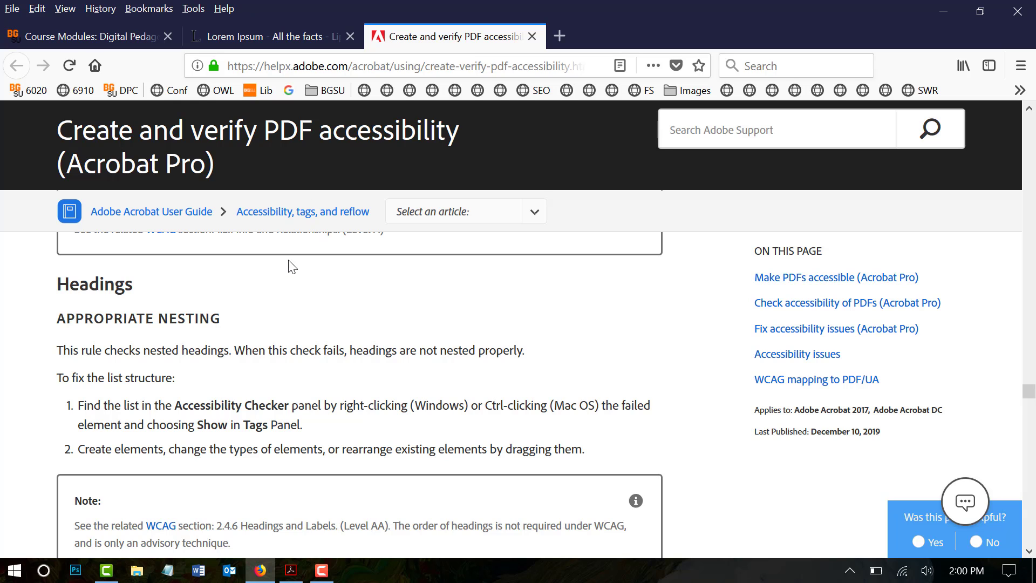
pyautogui.scroll(-3, 292, 266)
pyautogui.scroll(2, 297, 275)
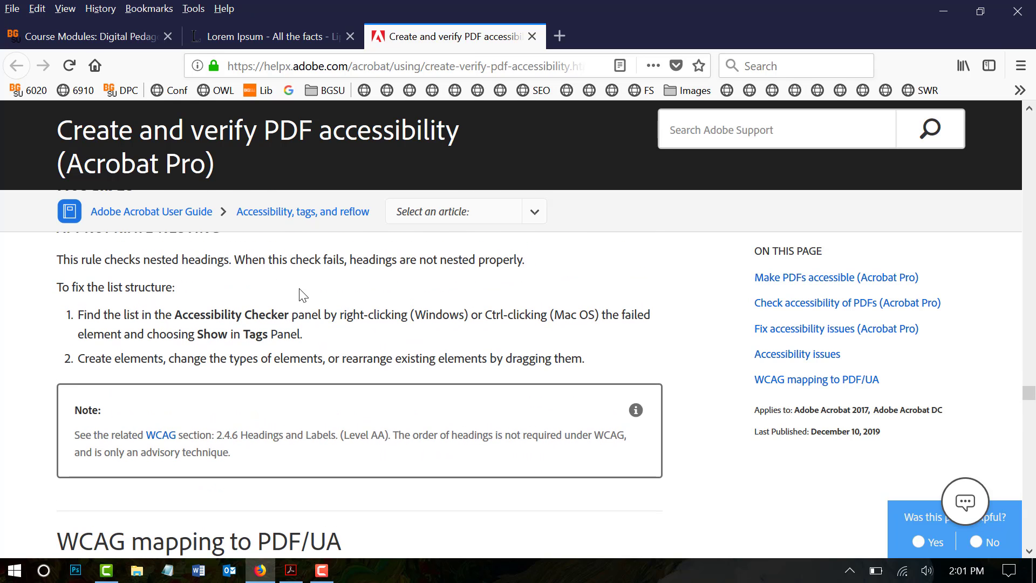
pyautogui.scroll(2, 303, 295)
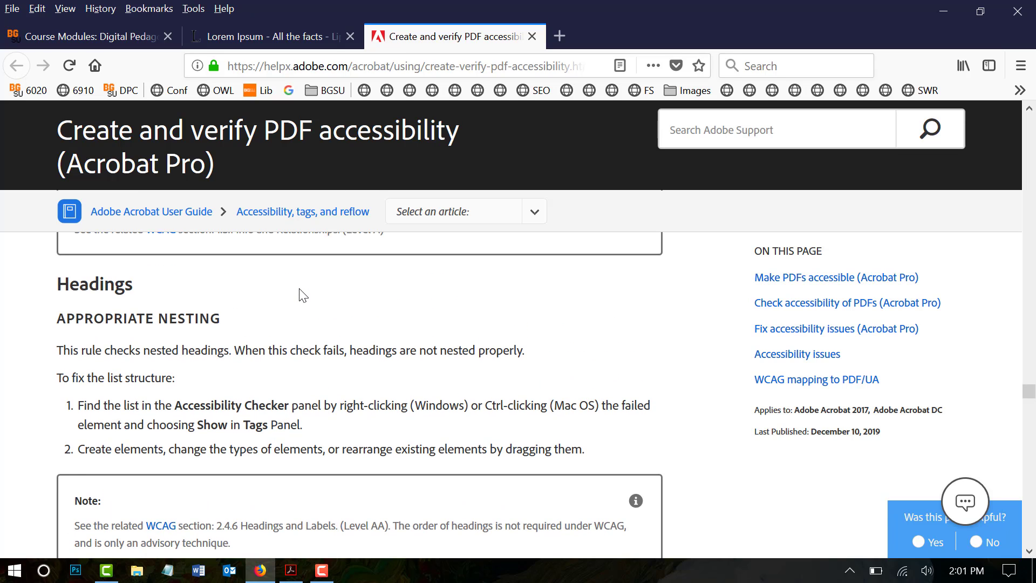
# Step: Close the Adobe help and Lorem Ipsum web pages and save the article PDF back in Acrobat
pyautogui.click(532, 36)
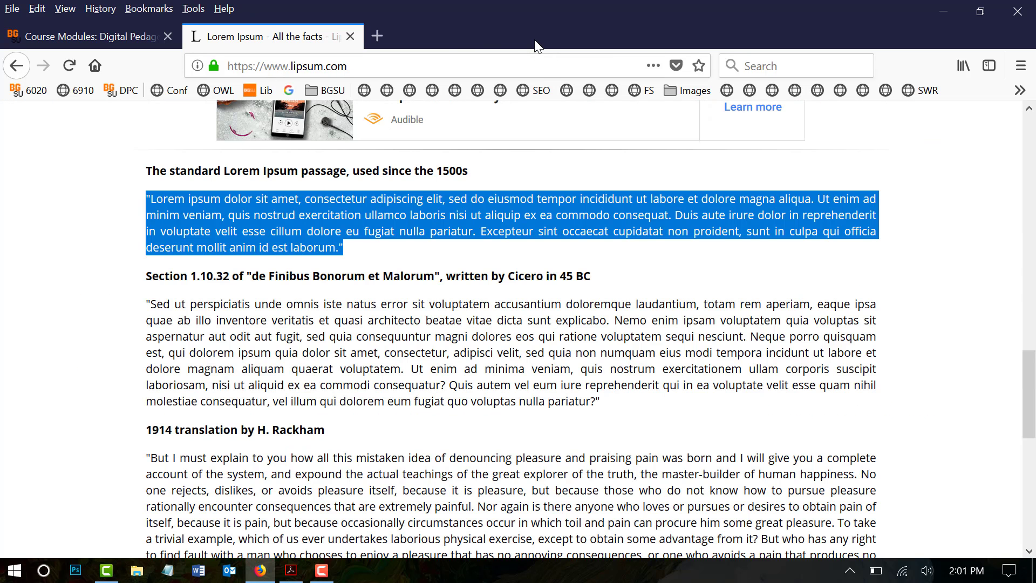
pyautogui.click(350, 36)
pyautogui.click(291, 570)
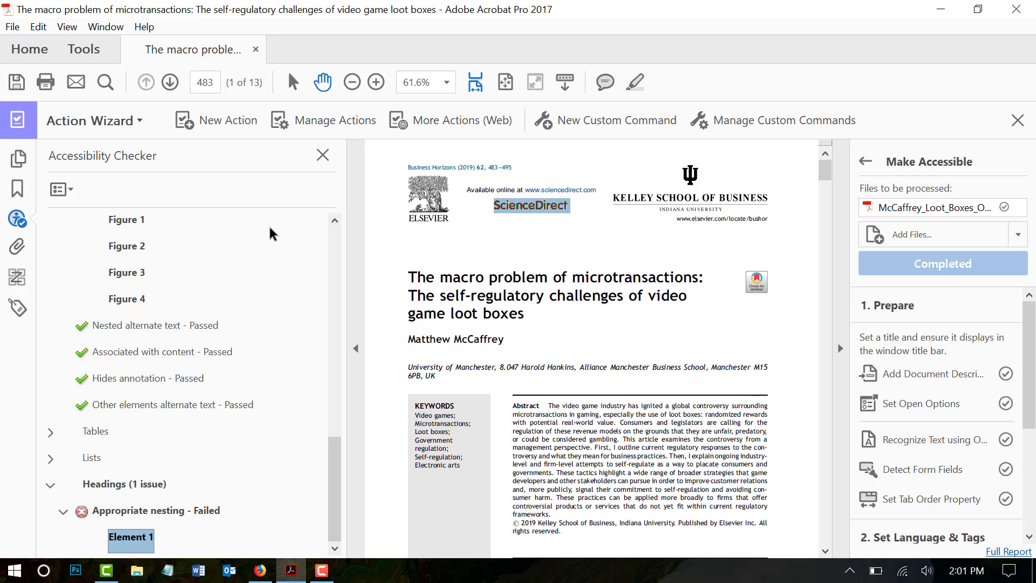
pyautogui.click(22, 87)
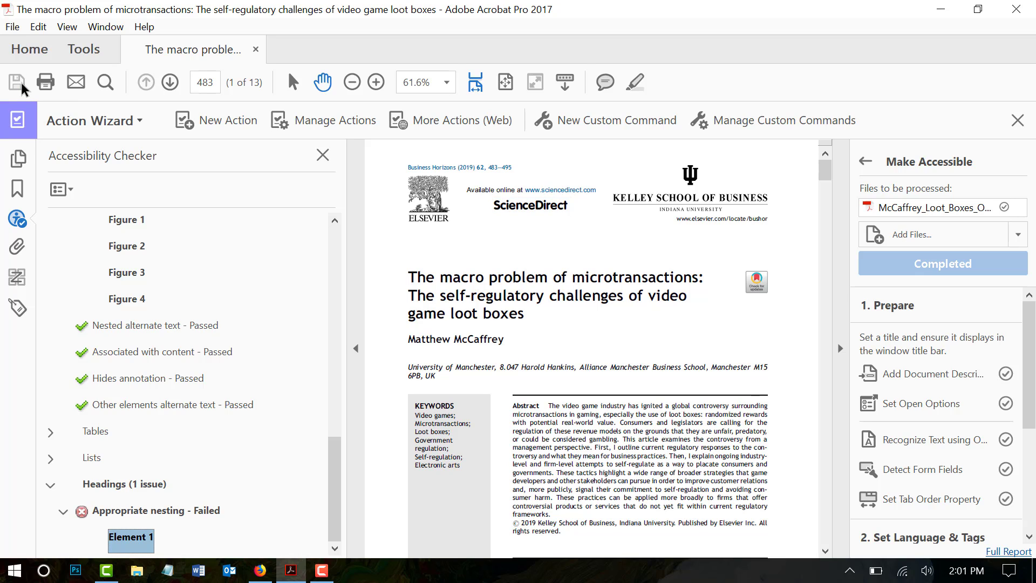